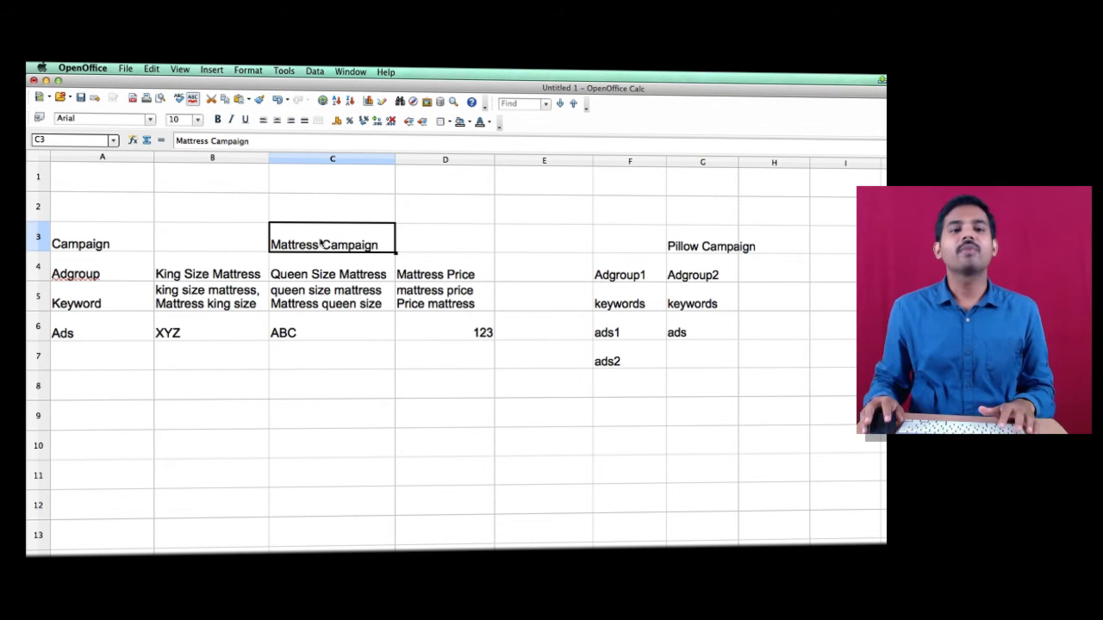
# Step: Review the campaign structure in the spreadsheet, highlighting the mattress ad groups in B4:D4 and the full layout in A2:I8
pyautogui.moveTo(200, 273); pyautogui.dragTo(416, 272)
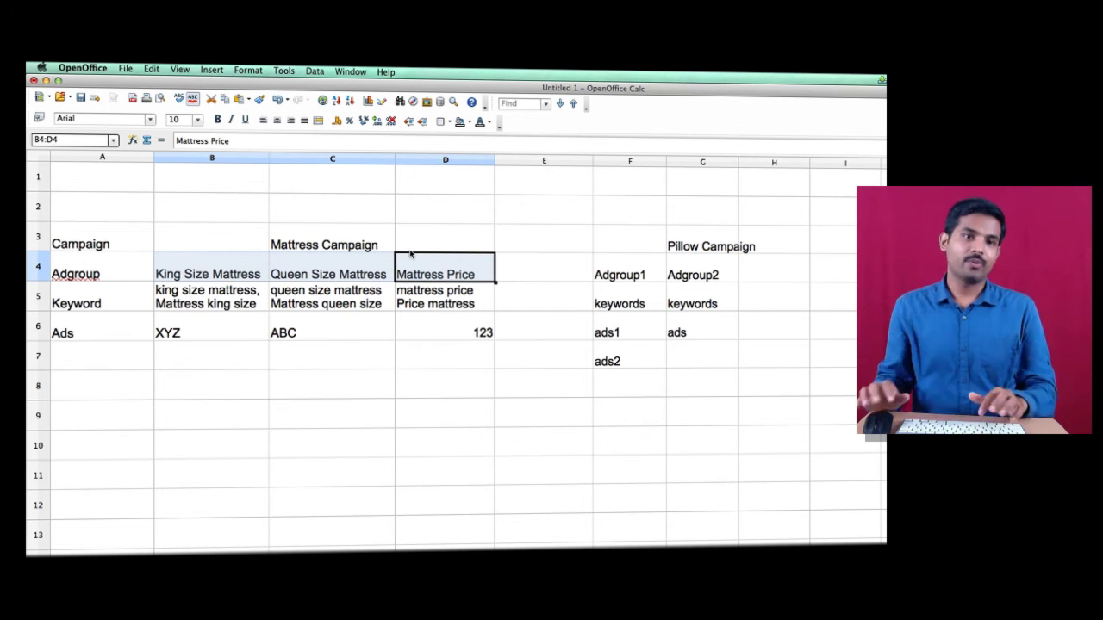
pyautogui.click(362, 364)
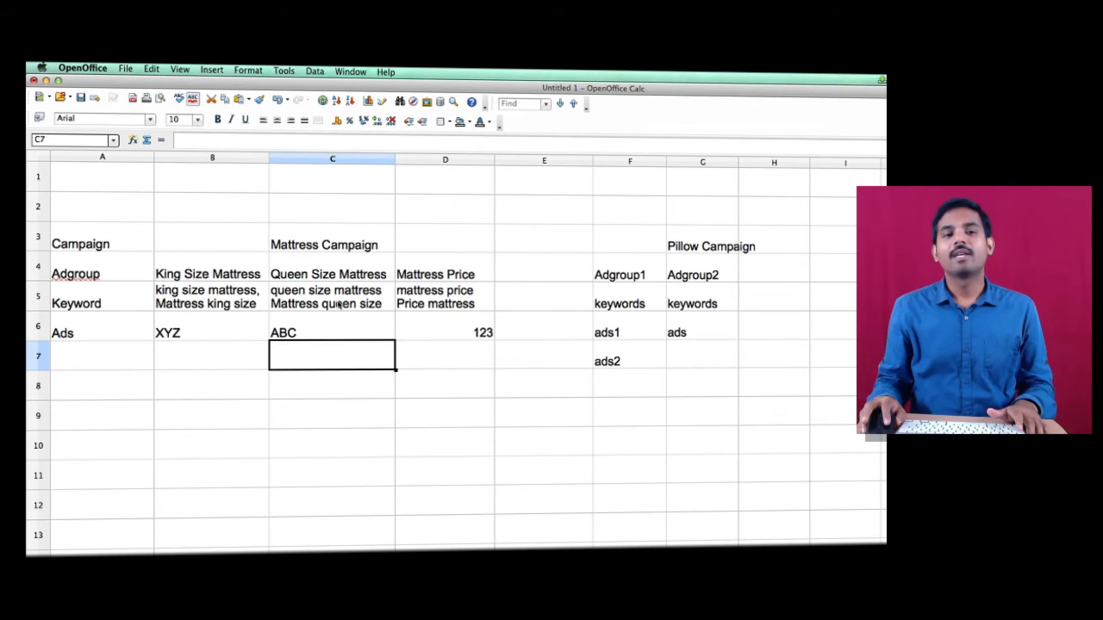
pyautogui.moveTo(86, 214); pyautogui.dragTo(833, 382)
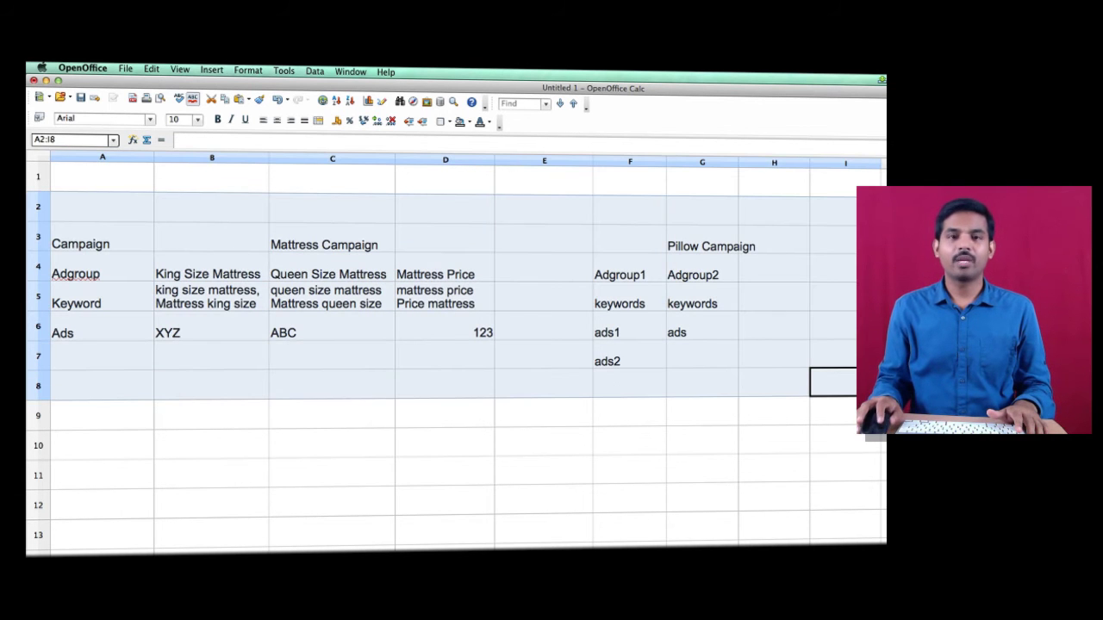
pyautogui.click(309, 389)
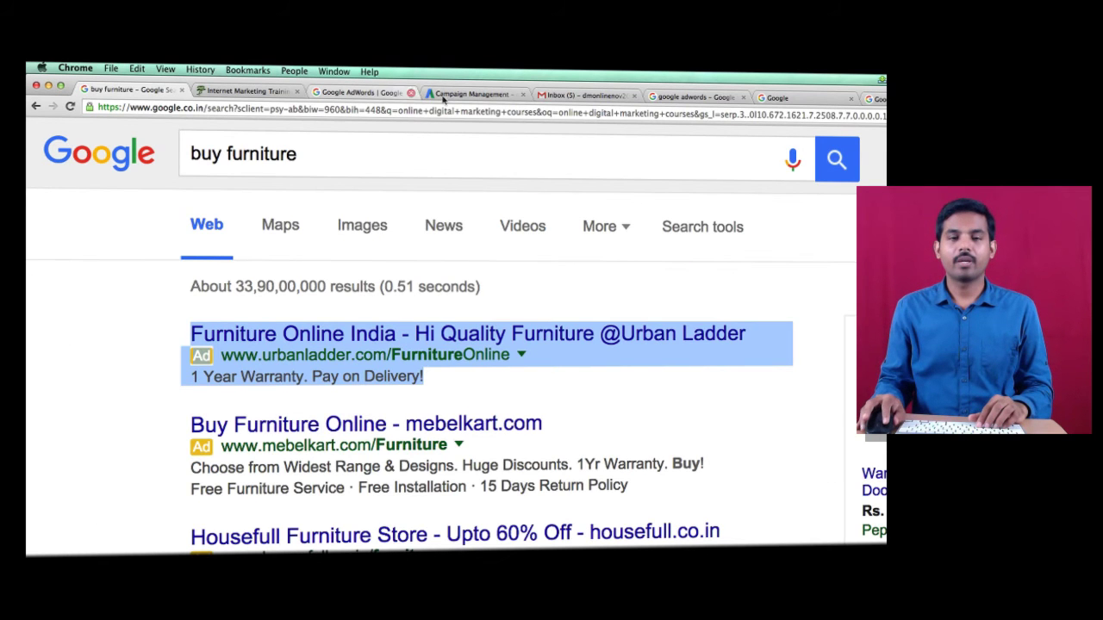
# Step: Switch to the AdWords campaign page in Chrome and name the ad group "Online Digital Marketing Course"
pyautogui.click(474, 93)
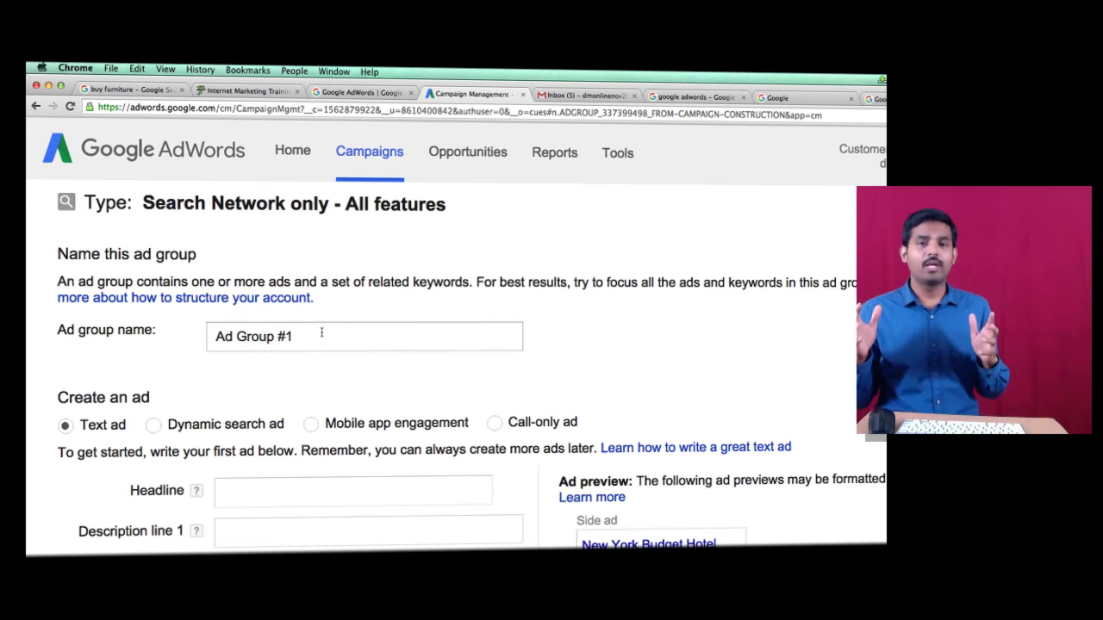
pyautogui.moveTo(316, 331); pyautogui.dragTo(268, 336)
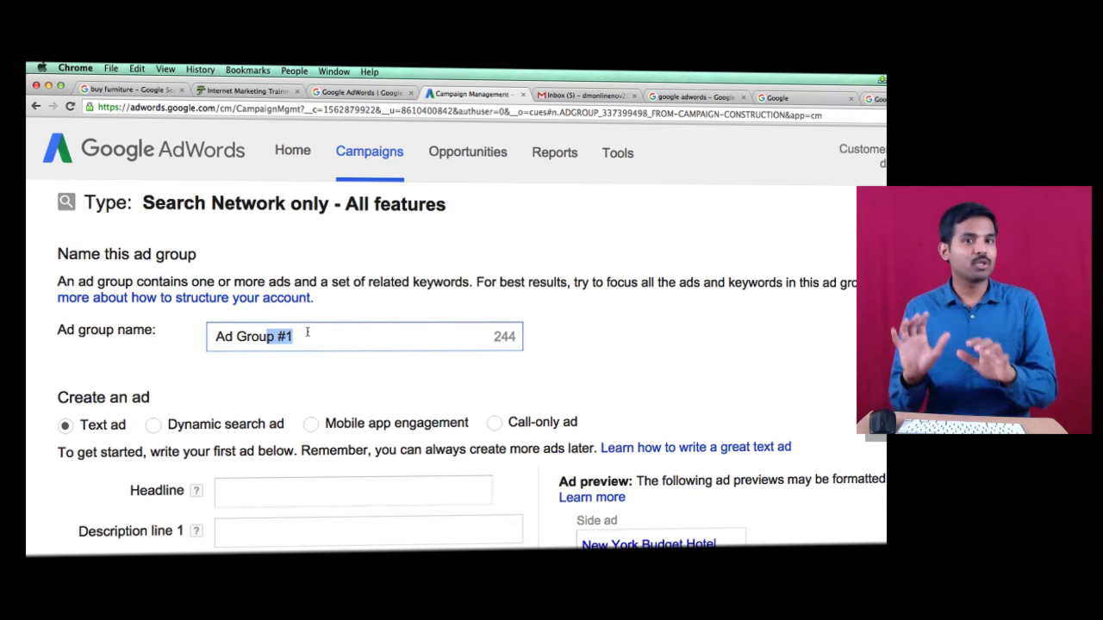
pyautogui.click(308, 333)
pyautogui.press('super+a')
pyautogui.write('Onl')
pyautogui.press('BackSpace')
pyautogui.press('BackSpace')
pyautogui.press('BackSpace')
pyautogui.write('Online')
pyautogui.press('BackSpace')
pyautogui.press('BackSpace')
pyautogui.write('ine Digital Mar')
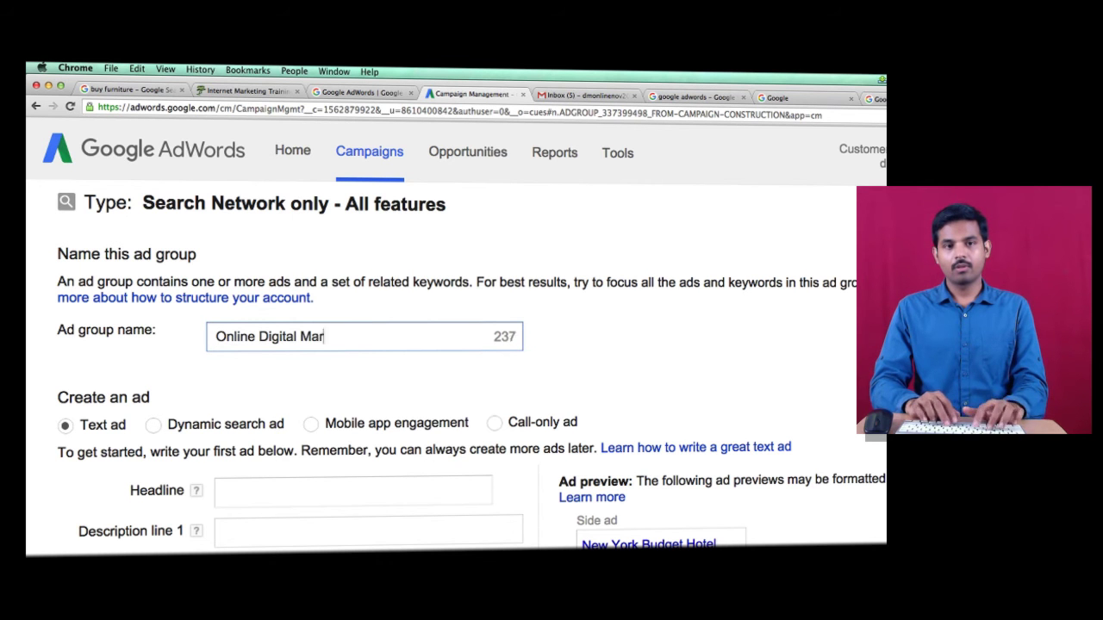
pyautogui.write('keting Course')
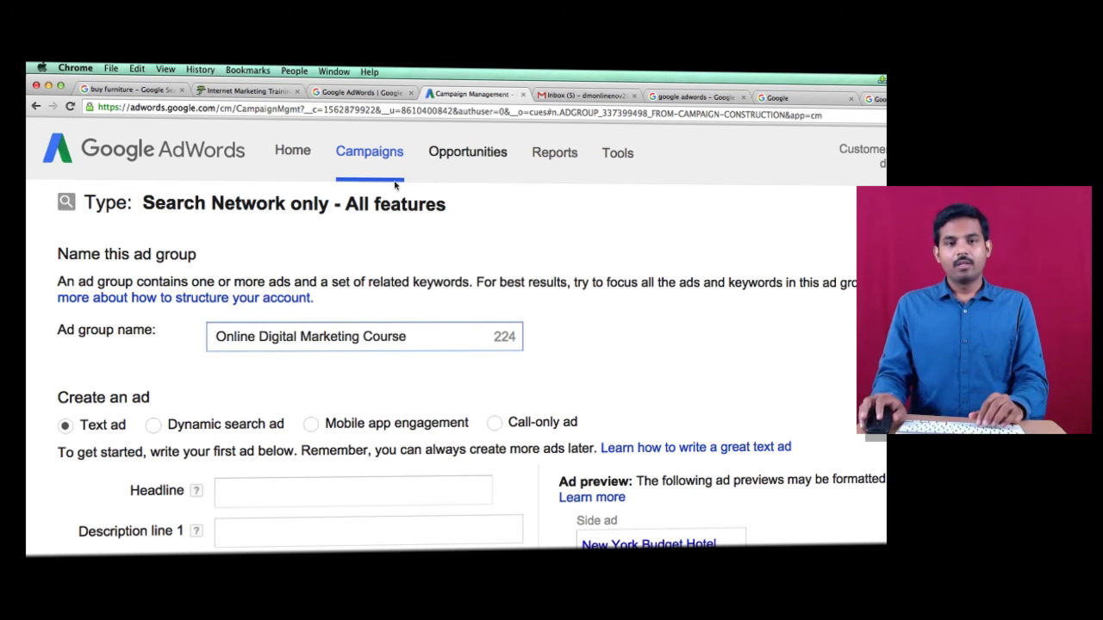
# Step: Examine the text ad form's headline, description and URL fields, and compare them with the description text in the side ad preview
pyautogui.scroll(-1, 400, 362)
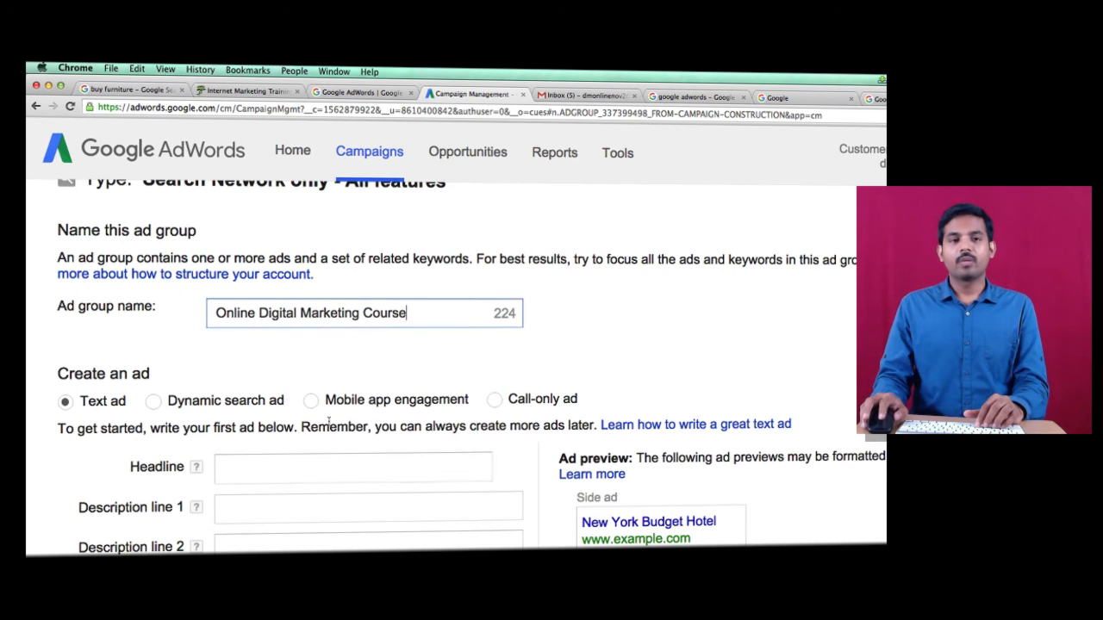
pyautogui.scroll(-1, 326, 457)
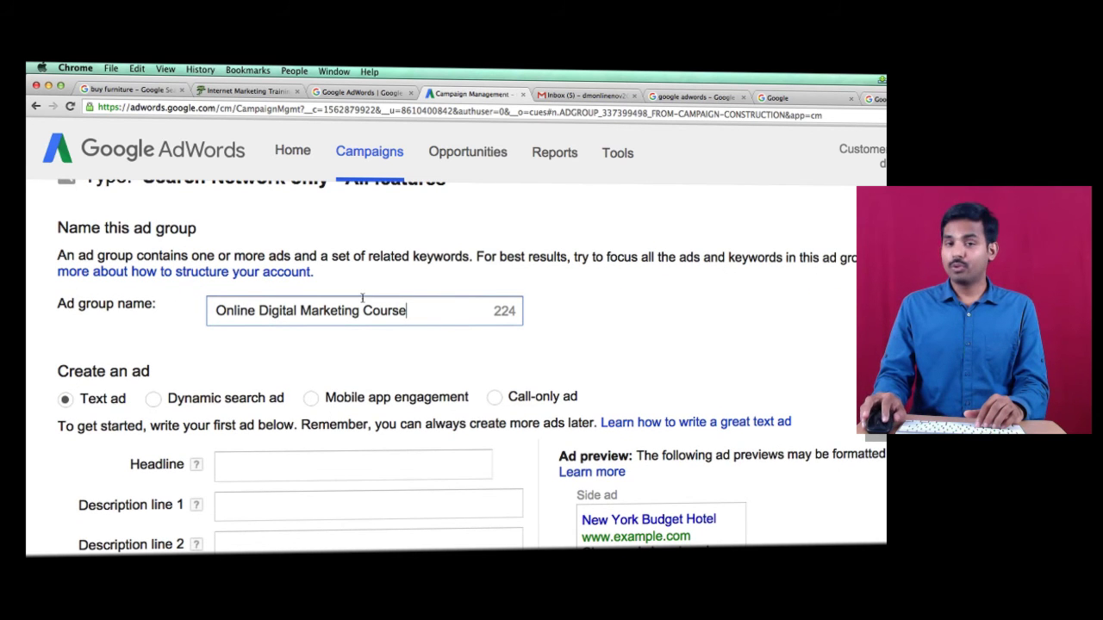
pyautogui.scroll(-1, 358, 301)
pyautogui.scroll(-1, 358, 302)
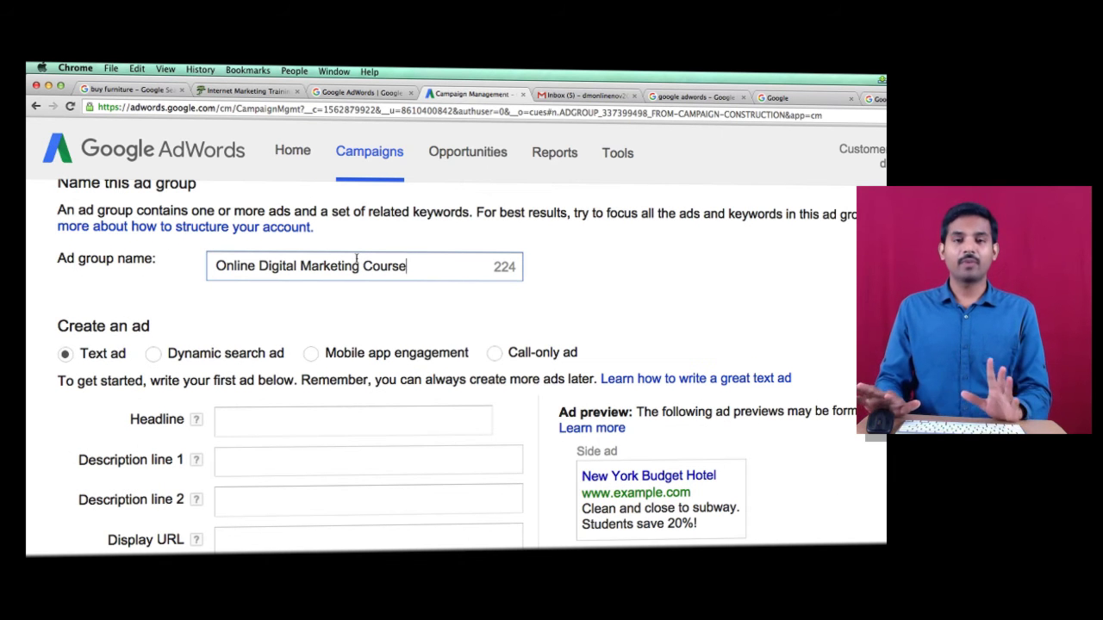
pyautogui.scroll(-1, 357, 258)
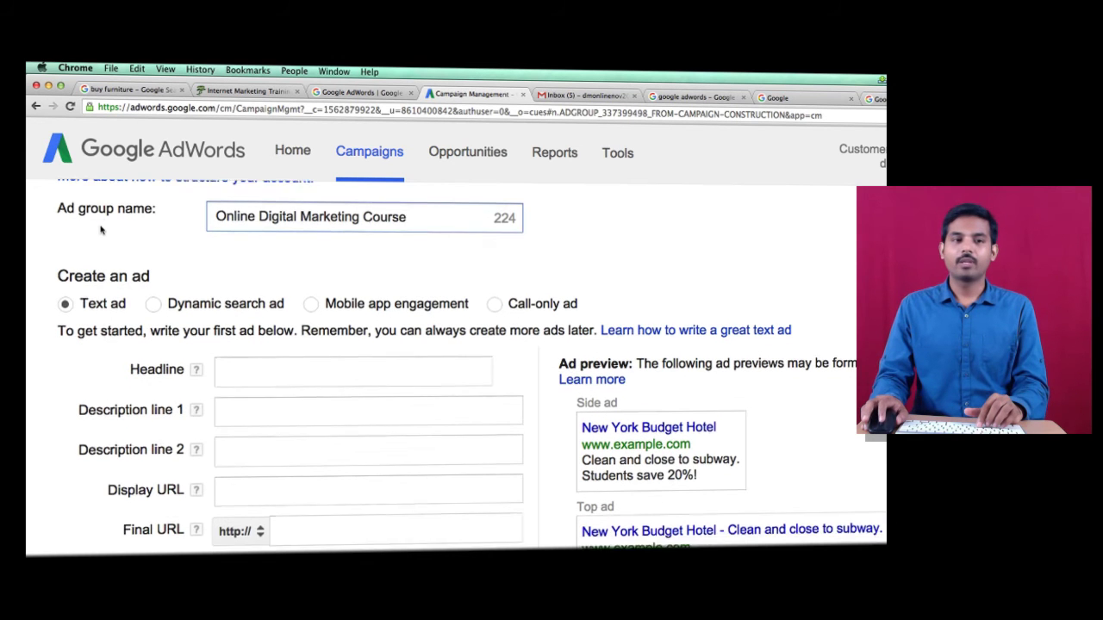
pyautogui.scroll(-2, 102, 229)
pyautogui.click(245, 311)
pyautogui.click(245, 310)
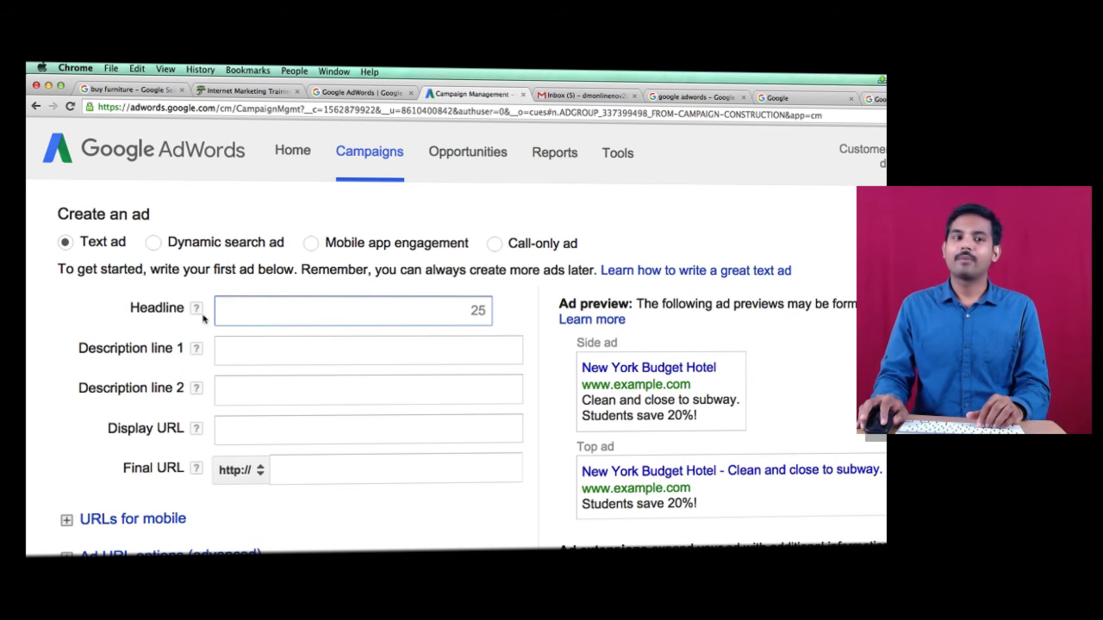
pyautogui.scroll(-1, 258, 319)
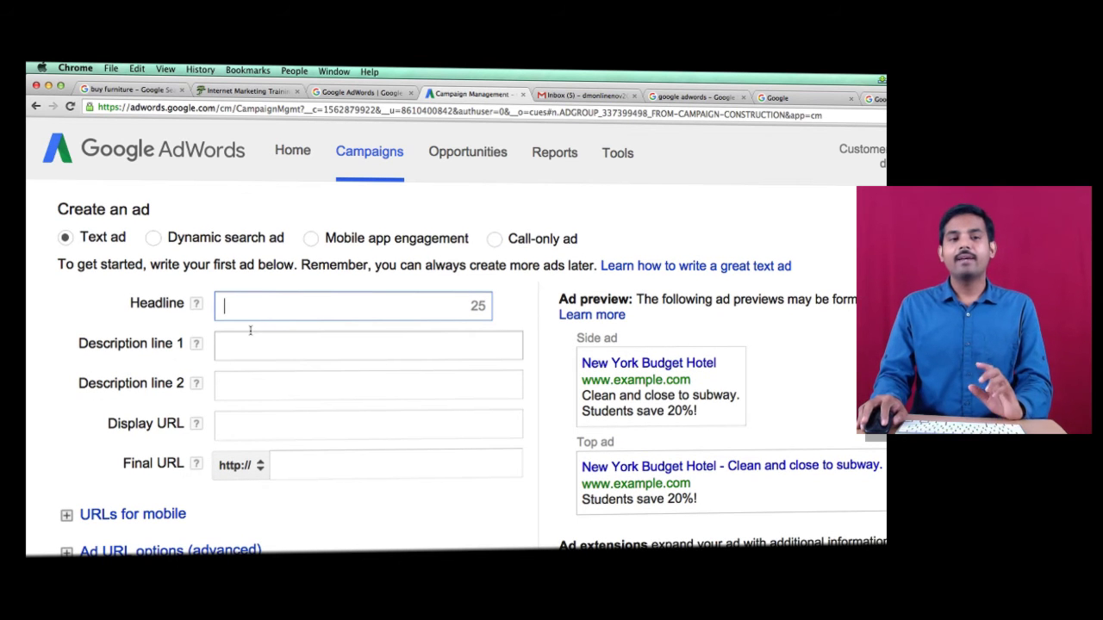
pyautogui.scroll(-1, 255, 328)
pyautogui.scroll(-1, 255, 328)
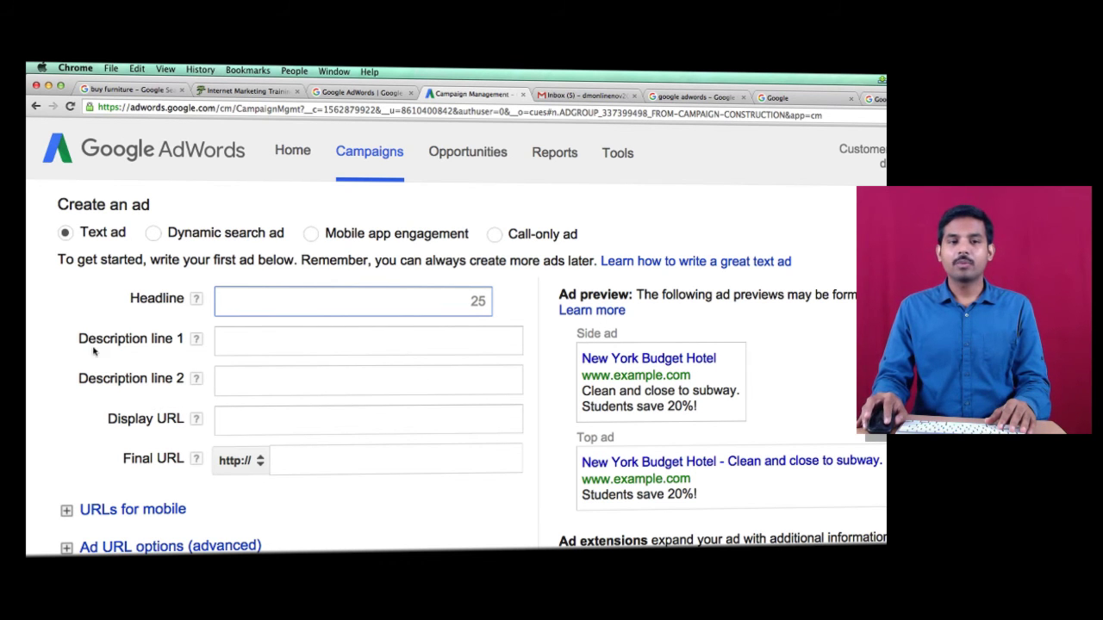
pyautogui.moveTo(585, 390); pyautogui.dragTo(697, 406)
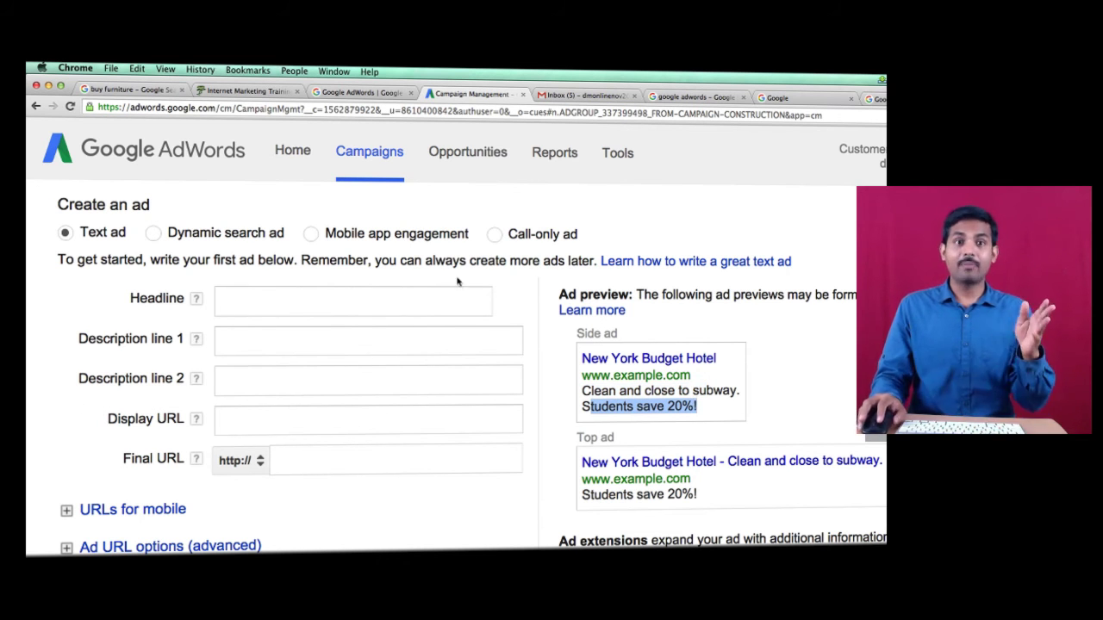
# Step: Examine the text ads on the Google results page for "buy furniture" as examples
pyautogui.click(119, 85)
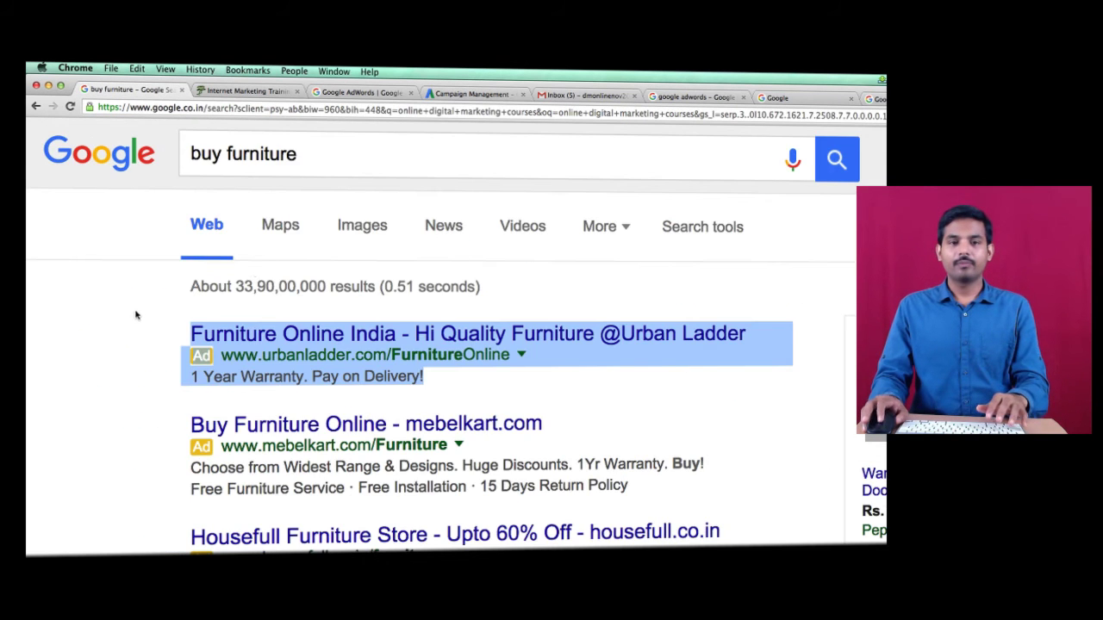
pyautogui.scroll(-5, 135, 314)
pyautogui.scroll(-4, 135, 319)
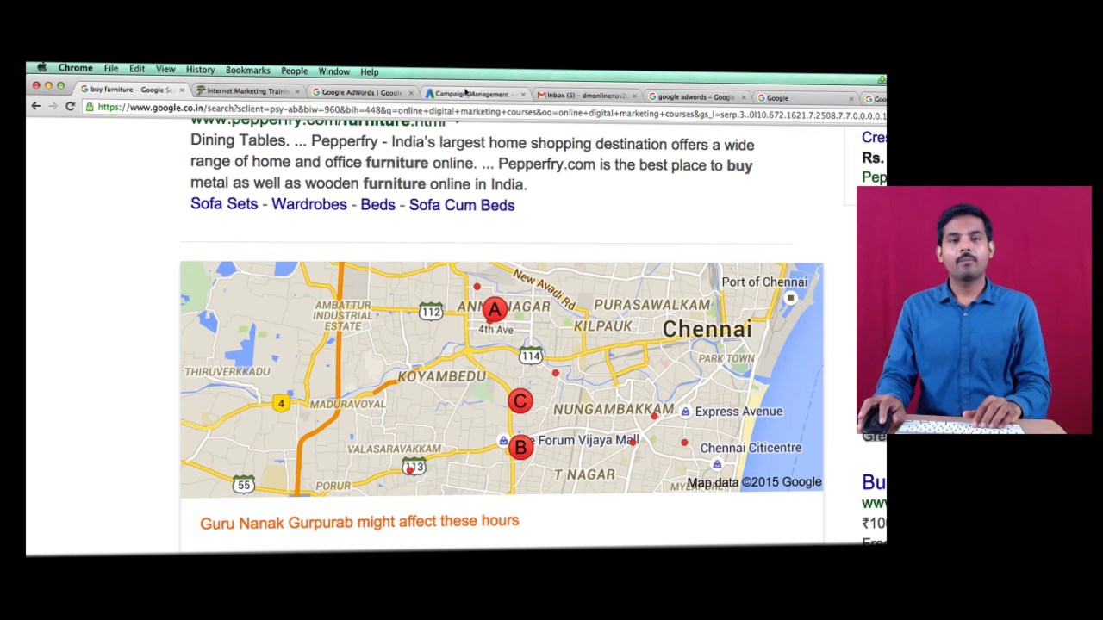
# Step: Return to the AdWords ad form, check the ad group name and enter the headline "Digital Marketing Course"
pyautogui.click(465, 92)
pyautogui.click(235, 295)
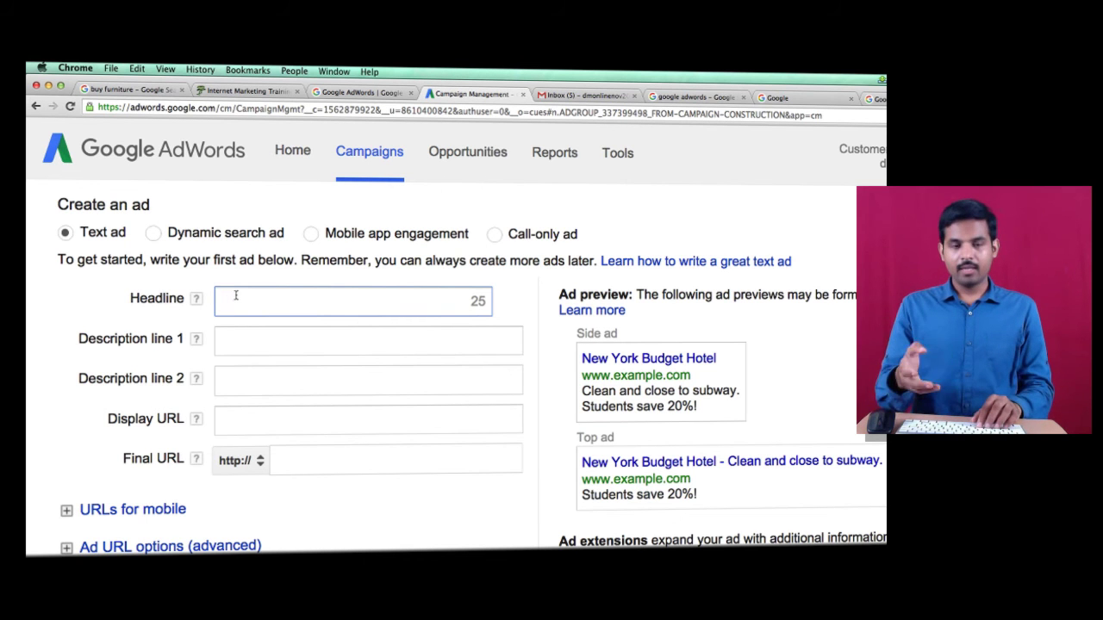
pyautogui.scroll(5, 241, 345)
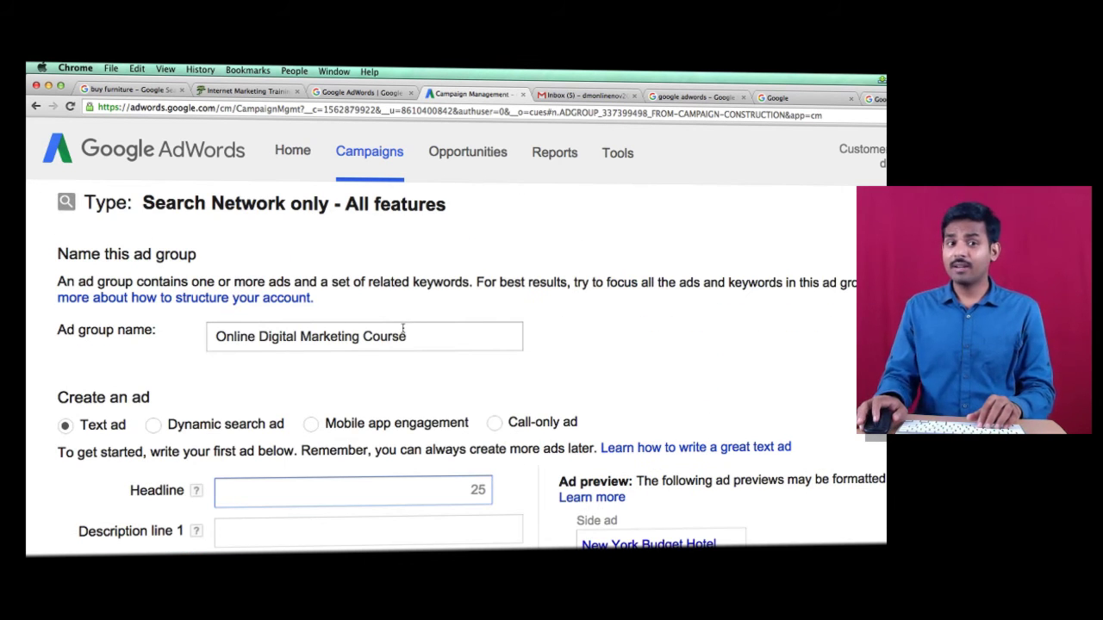
pyautogui.scroll(-1, 323, 483)
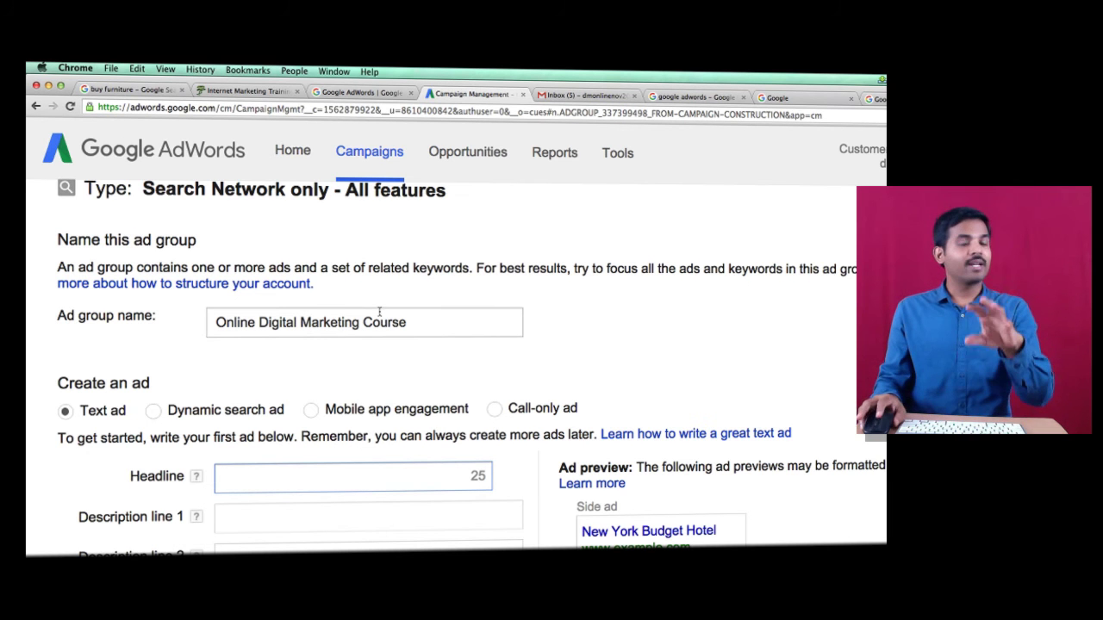
pyautogui.scroll(-2, 379, 312)
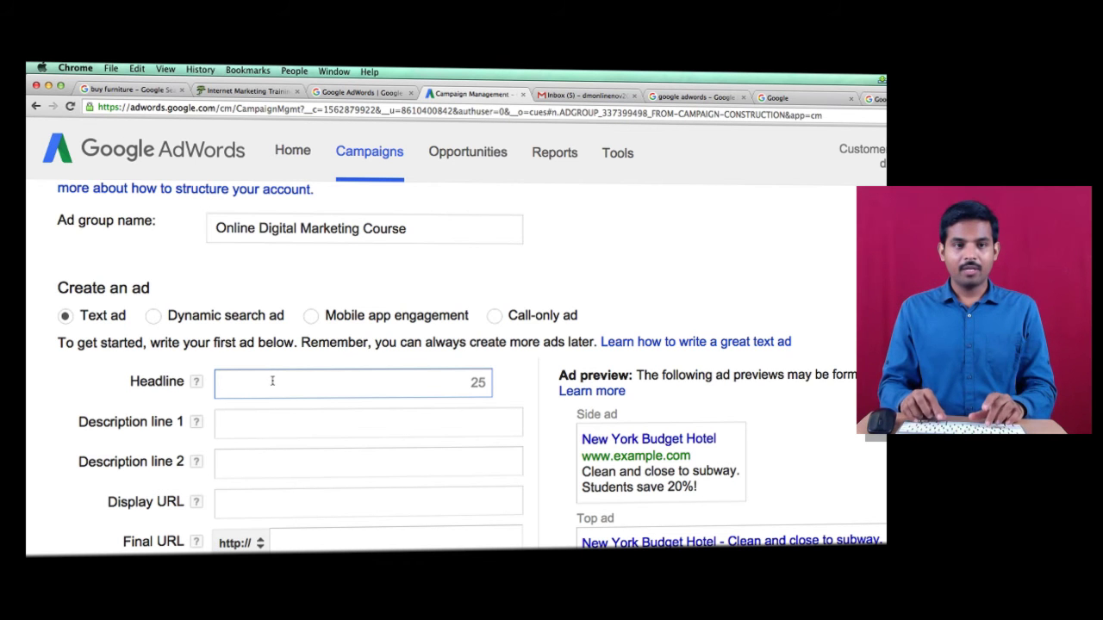
pyautogui.write('Digital Ma')
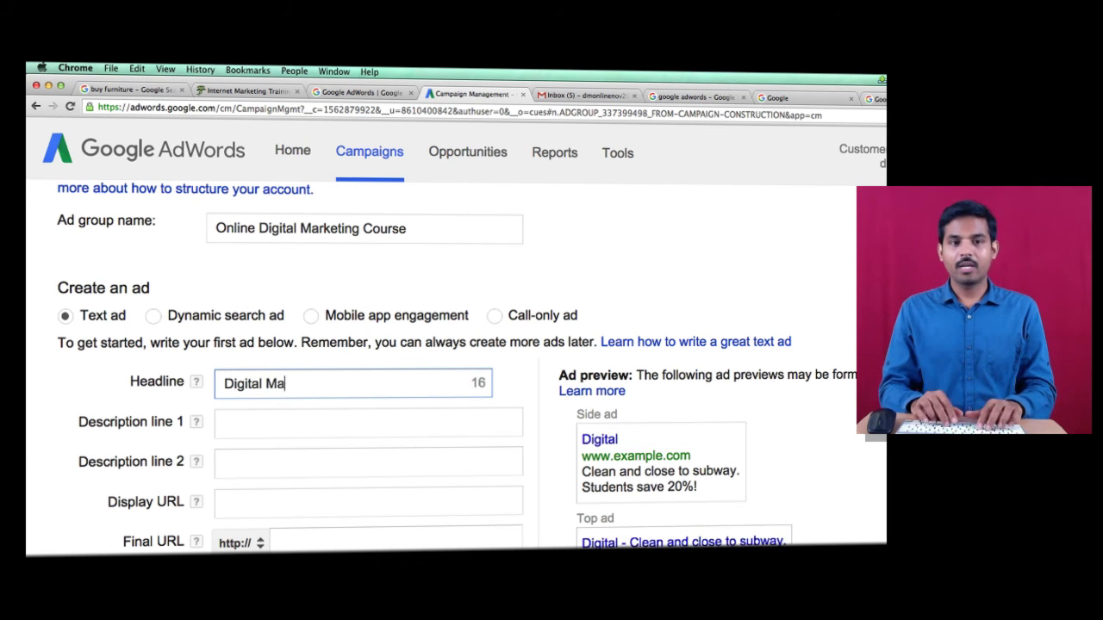
pyautogui.write('rketing Course')
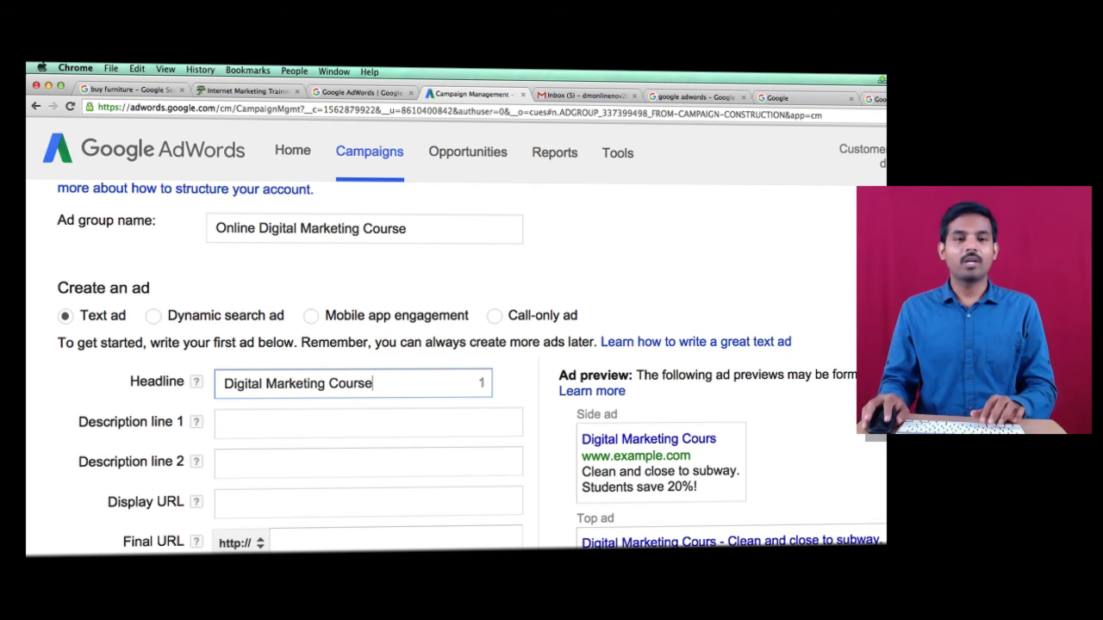
# Step: Fill in description line 1 of the text ad with "Certified Professional, Experienced"
pyautogui.click(313, 422)
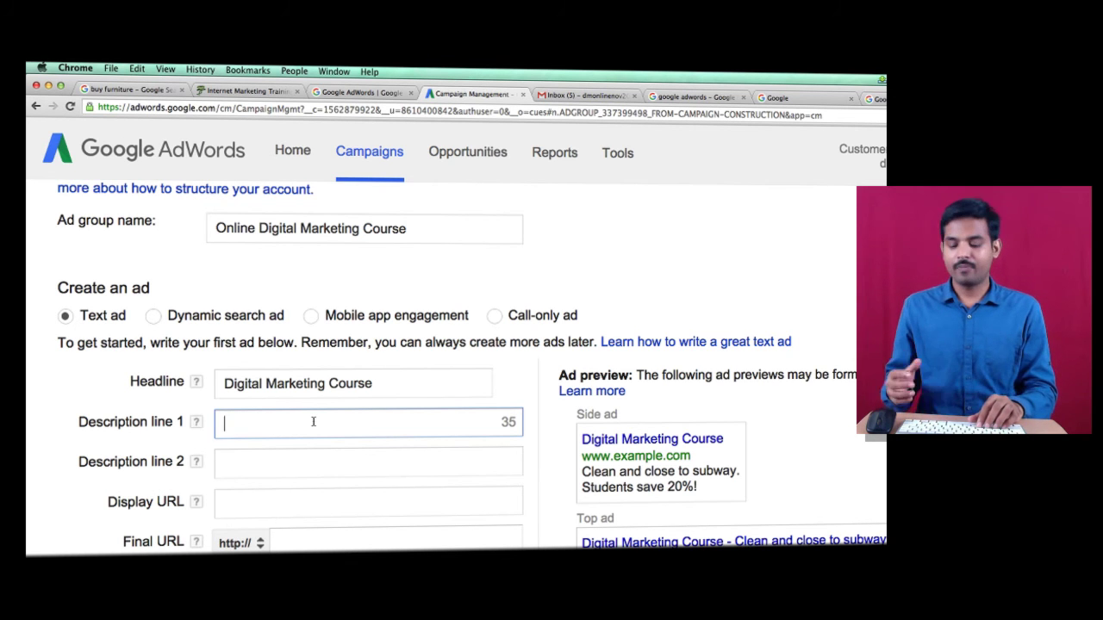
pyautogui.write('C')
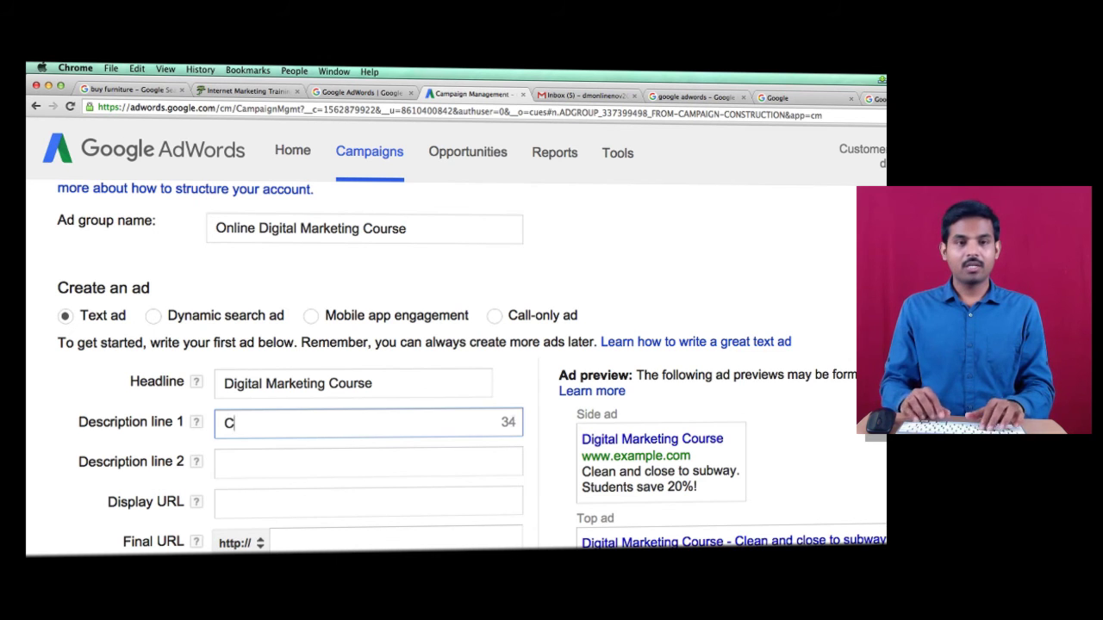
pyautogui.write('ertified Professionals,')
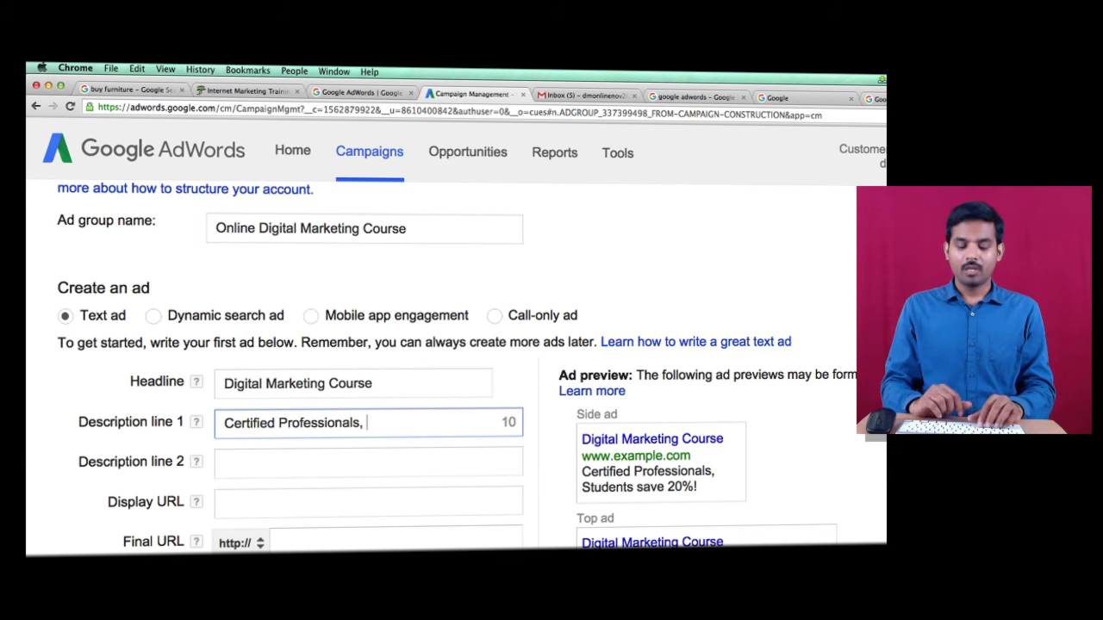
pyautogui.write(' Experienced')
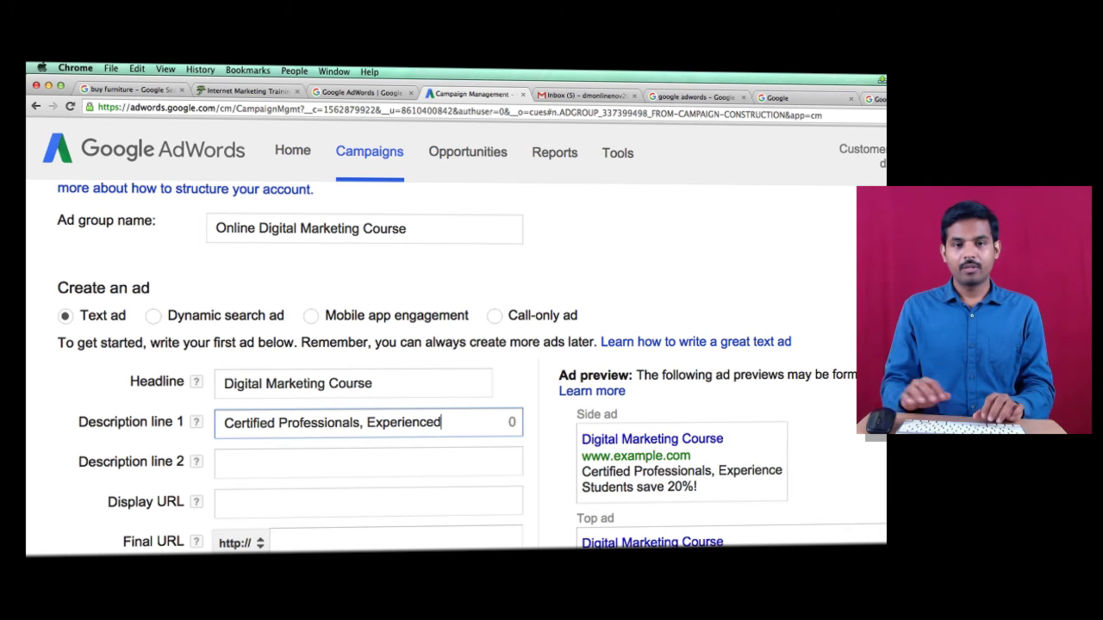
pyautogui.press('BackSpace')
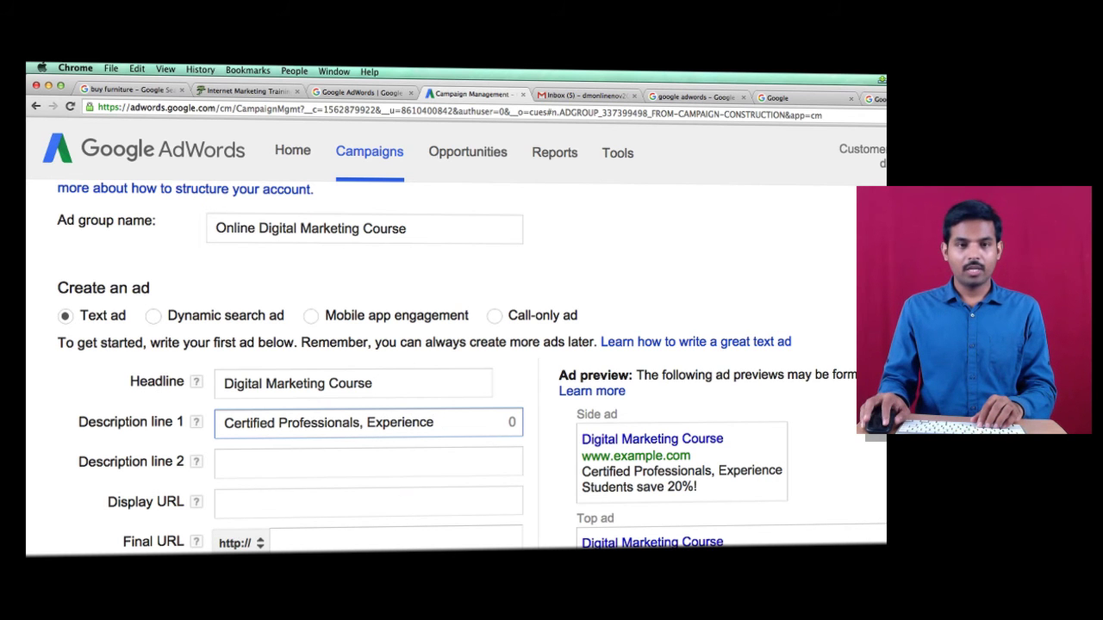
pyautogui.click(398, 423)
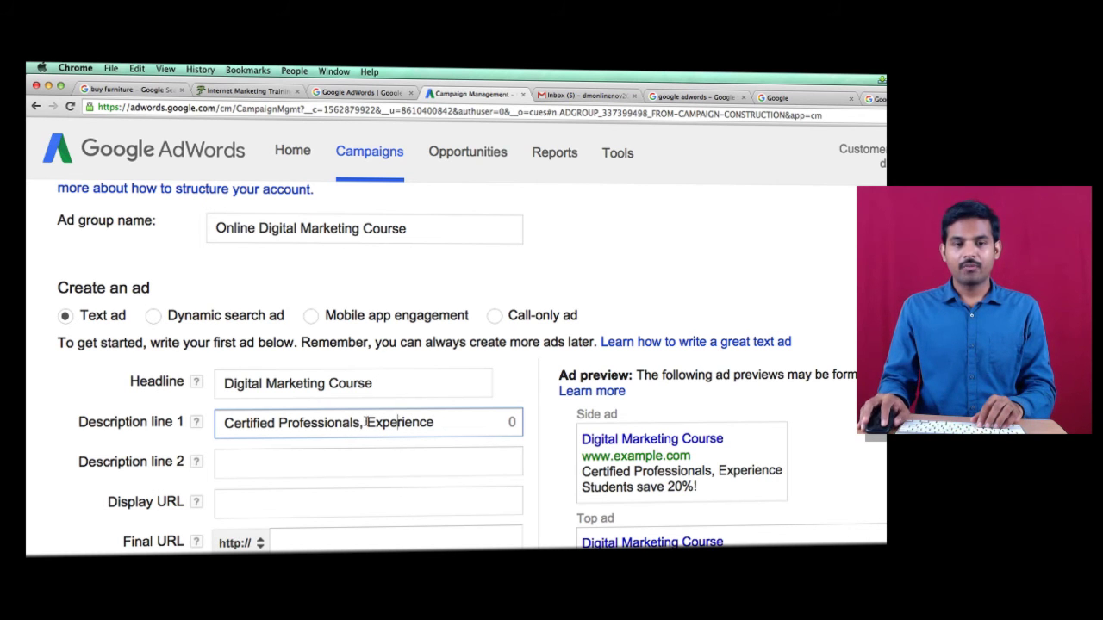
pyautogui.click(360, 422)
pyautogui.press('BackSpace')
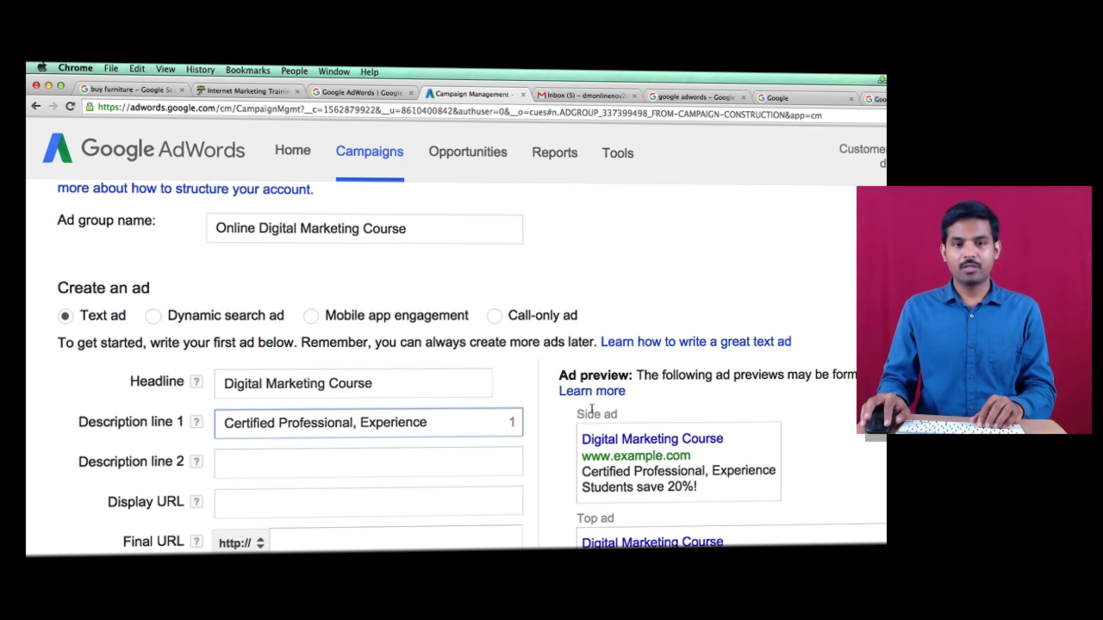
pyautogui.click(439, 422)
pyautogui.write('d')
# Step: Fill in description line 2 of the text ad with "Faculties, Register & Get 10% Off"
pyautogui.click(370, 466)
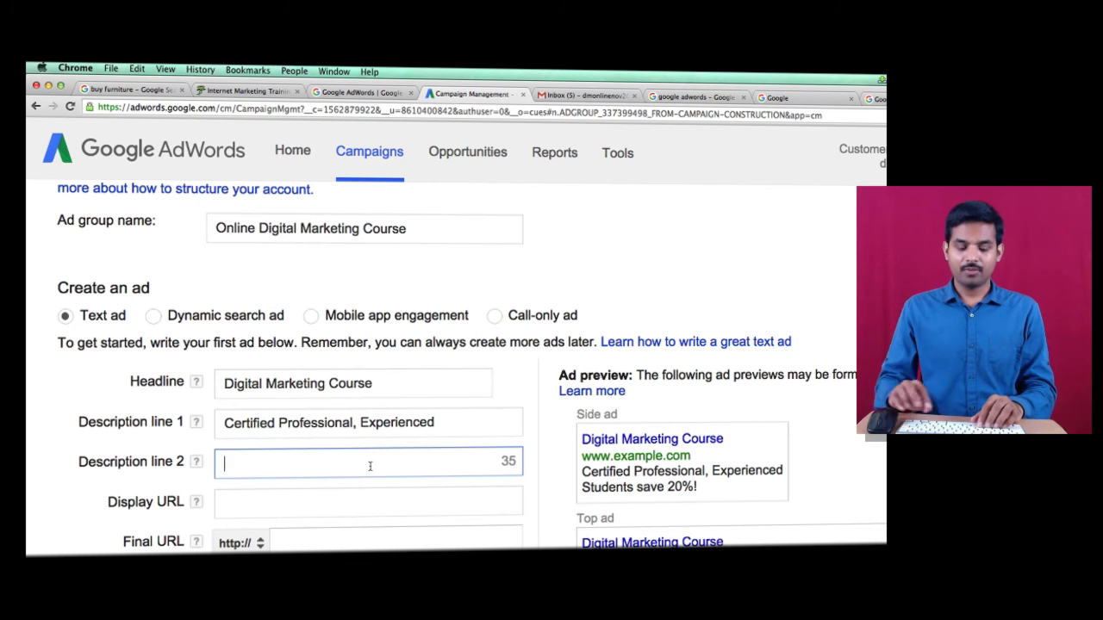
pyautogui.write('Facult')
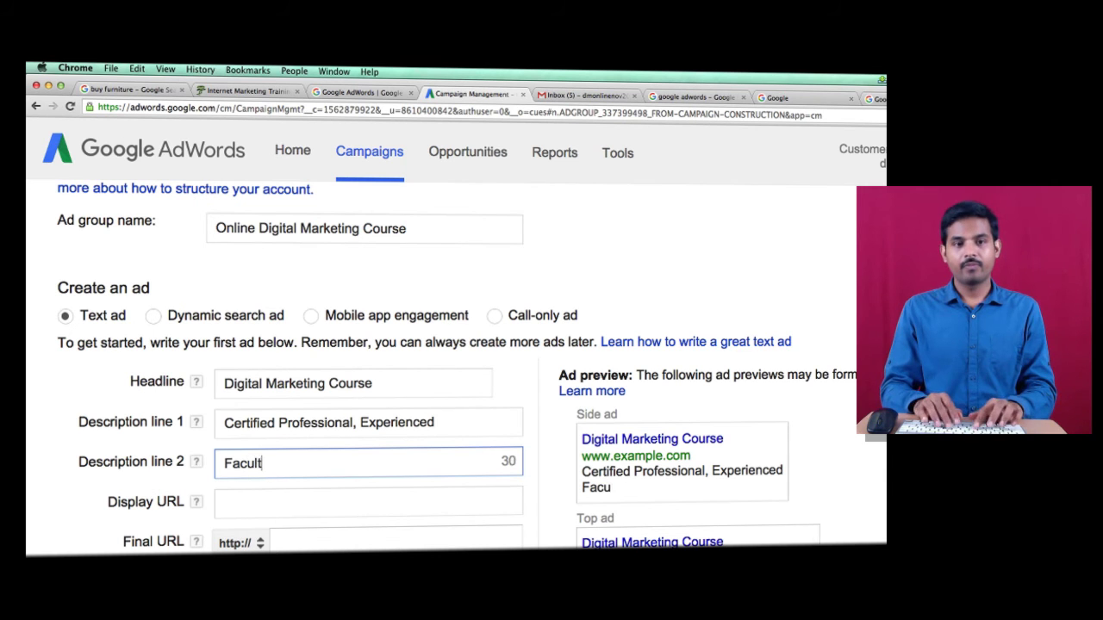
pyautogui.write('ies, ')
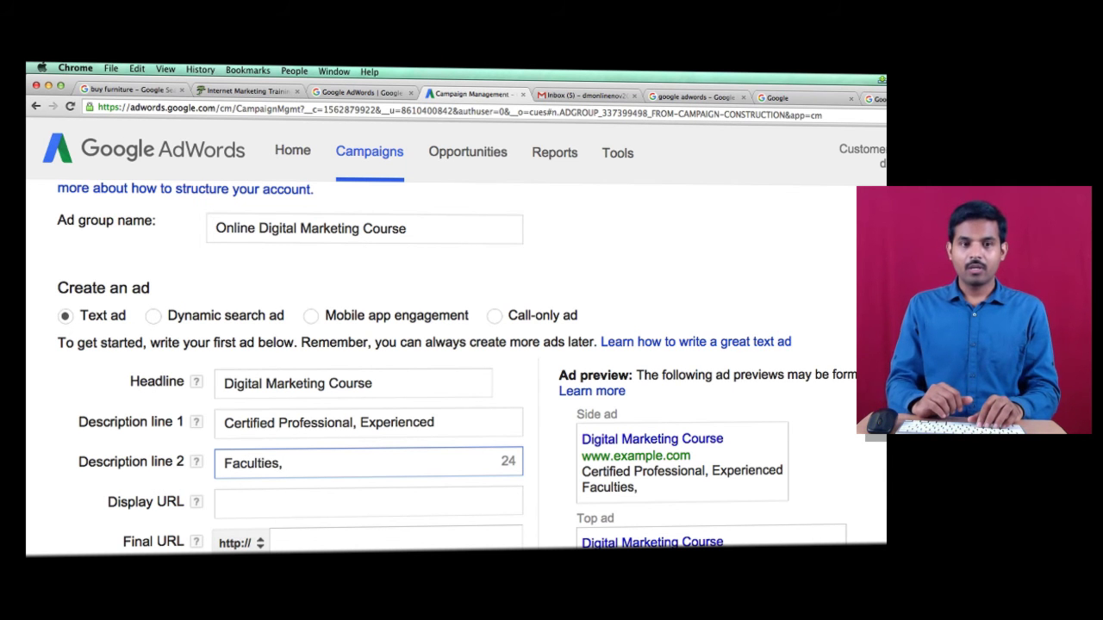
pyautogui.write('Re')
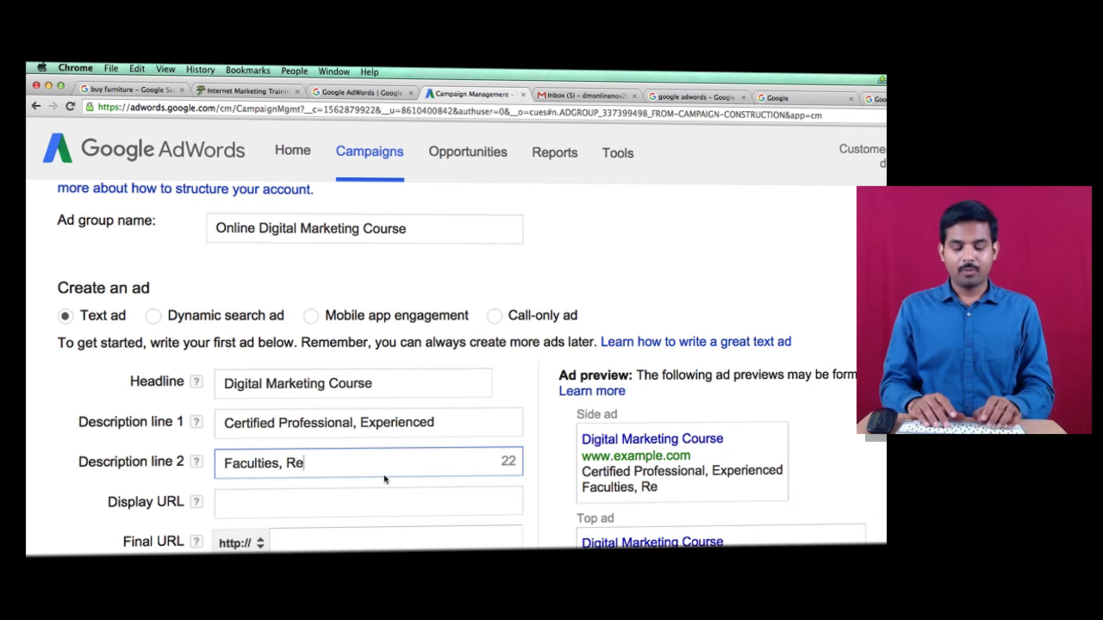
pyautogui.write('gister and')
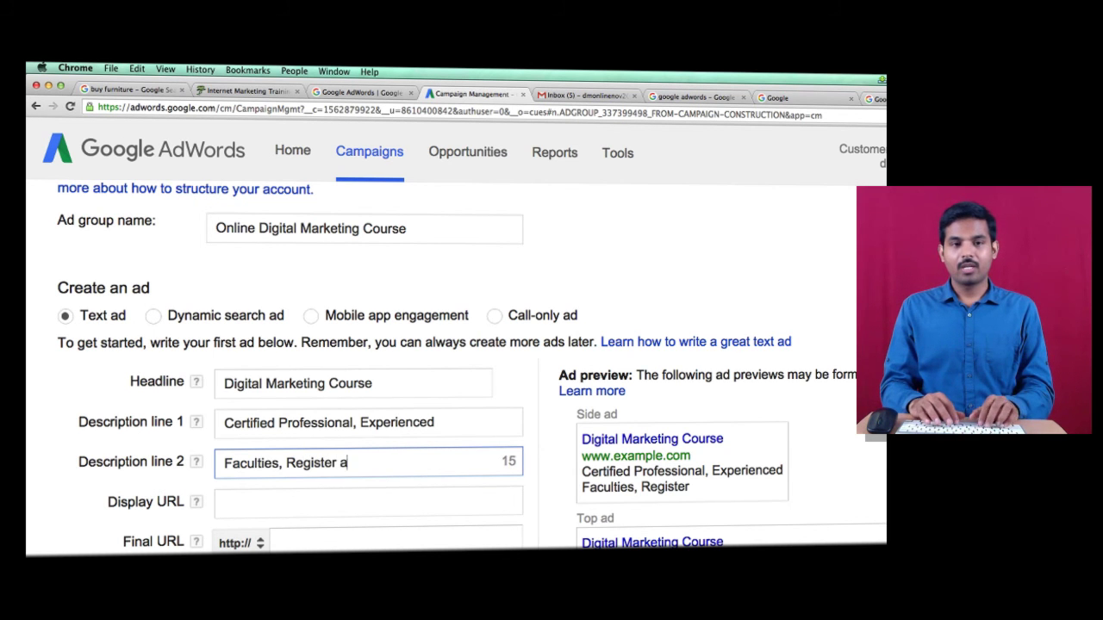
pyautogui.press('BackSpace')
pyautogui.press('BackSpace')
pyautogui.press('BackSpace')
pyautogui.press('BackSpace')
pyautogui.write('& Get 10% Off')
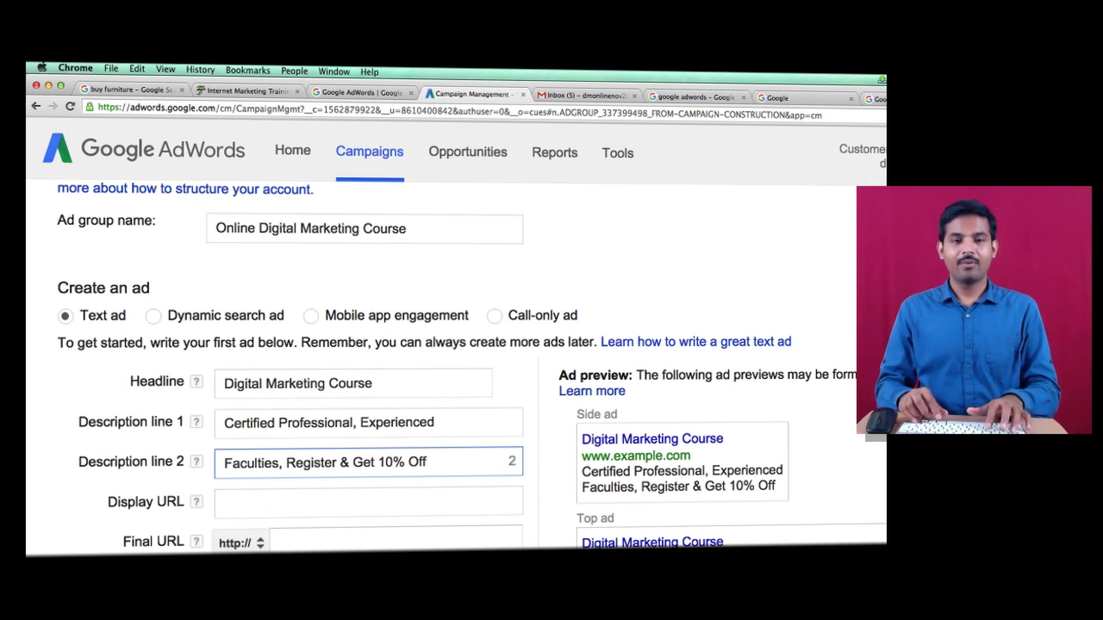
pyautogui.write('!')
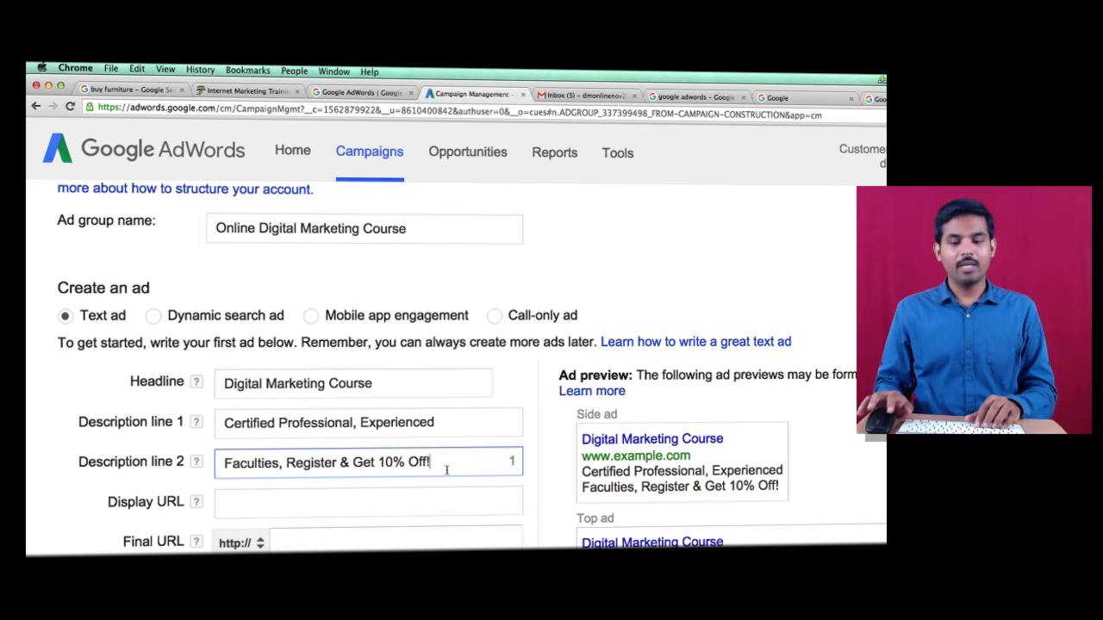
pyautogui.press('BackSpace')
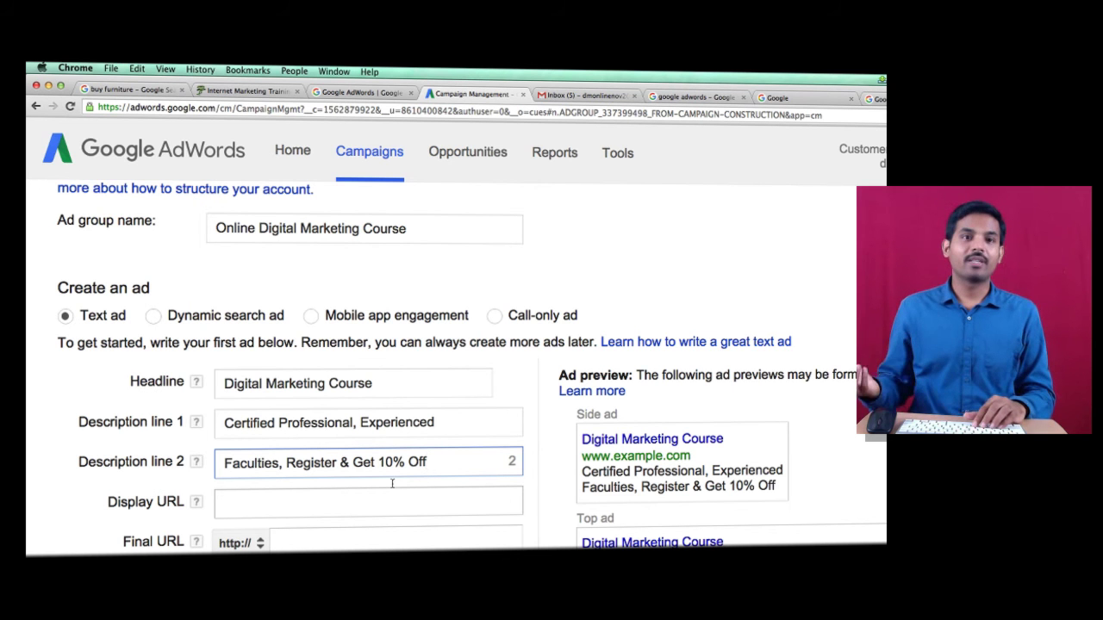
pyautogui.click(394, 500)
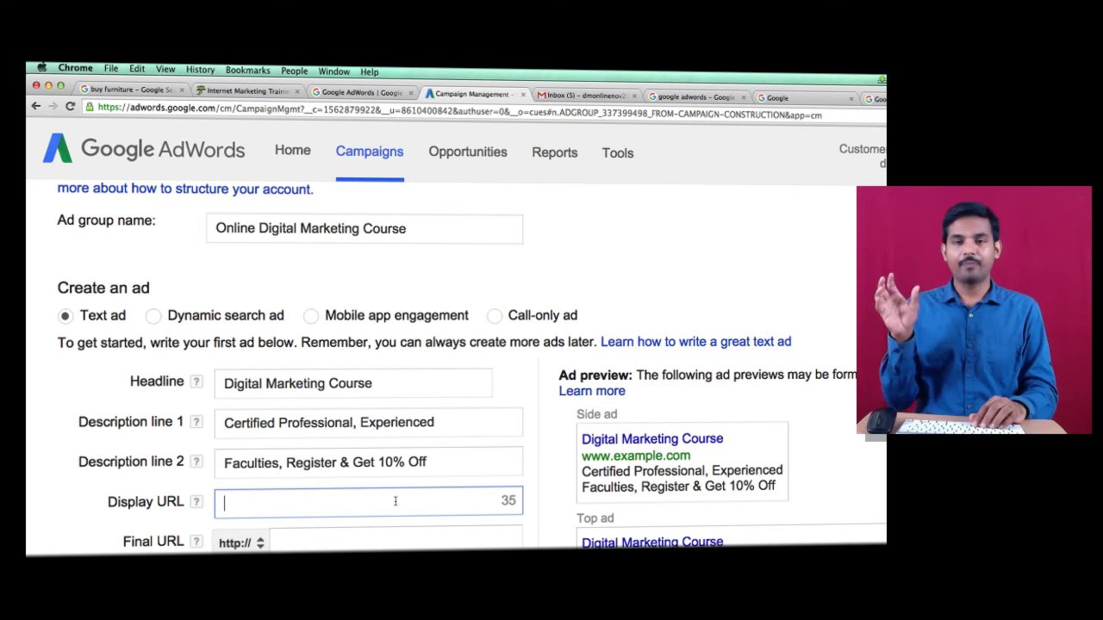
pyautogui.click(242, 95)
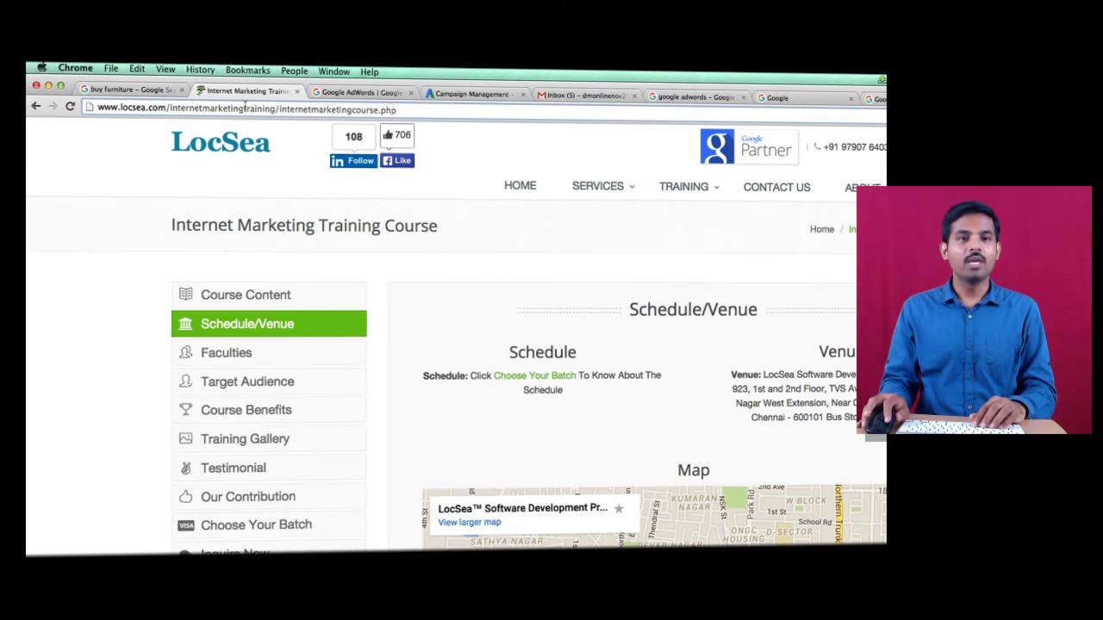
pyautogui.moveTo(171, 107); pyautogui.dragTo(395, 107)
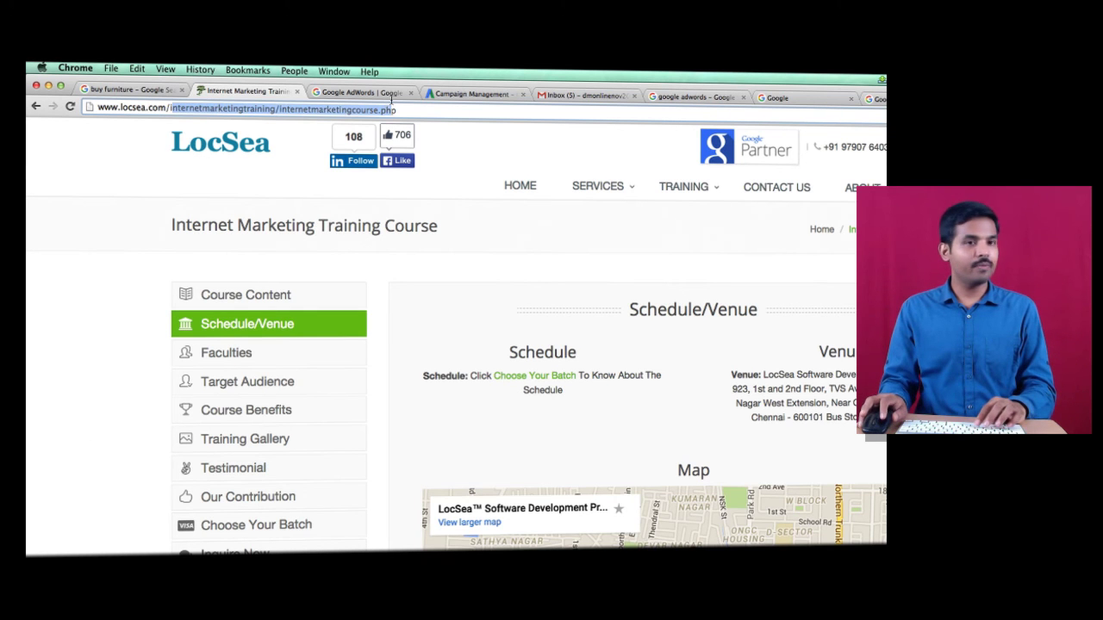
pyautogui.click(426, 105)
pyautogui.tripleClick(179, 112)
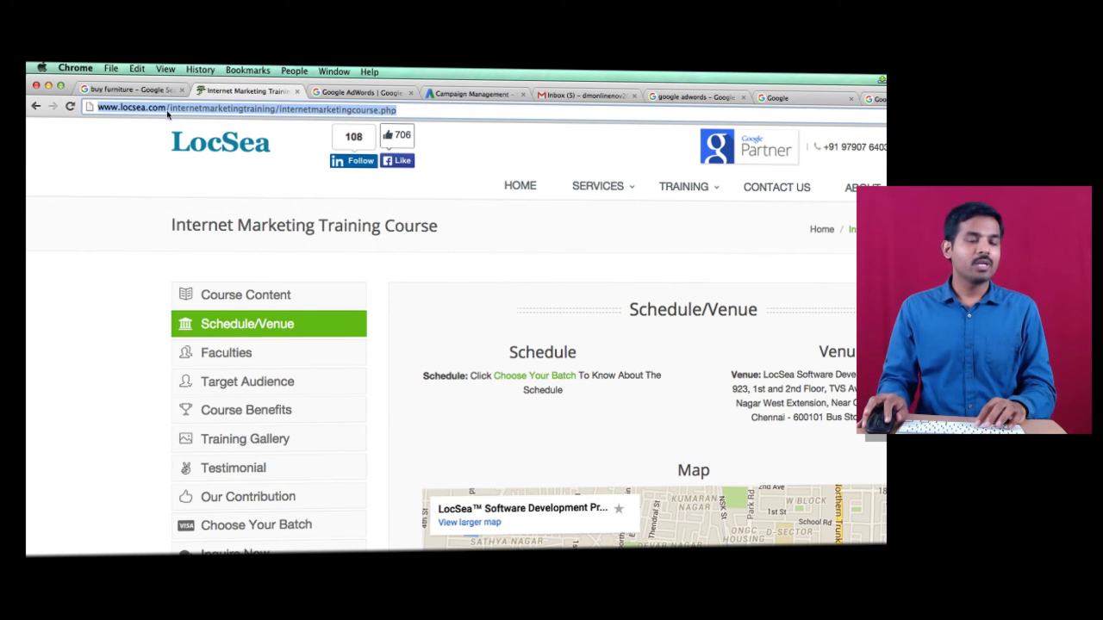
pyautogui.click(166, 109)
pyautogui.moveTo(166, 108); pyautogui.dragTo(95, 102)
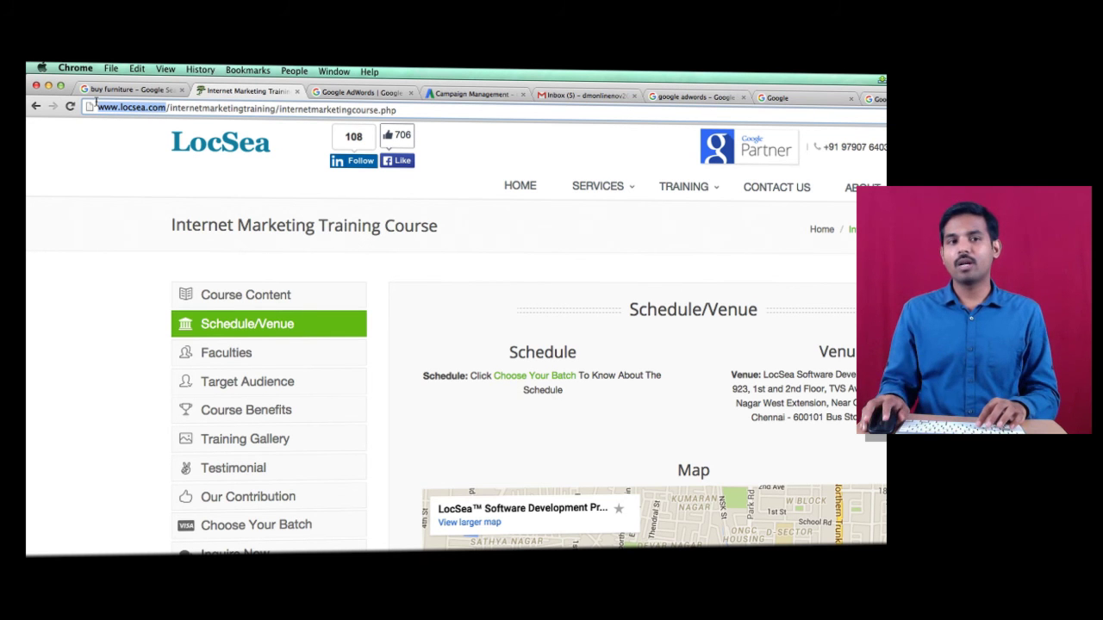
pyautogui.rightClick(135, 103)
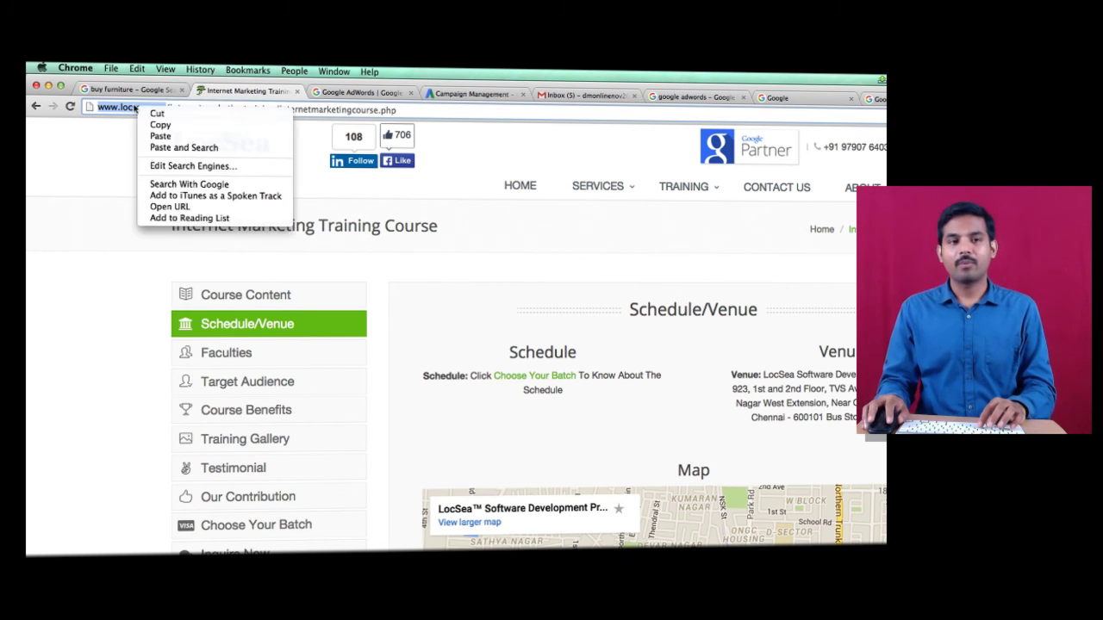
pyautogui.click(154, 123)
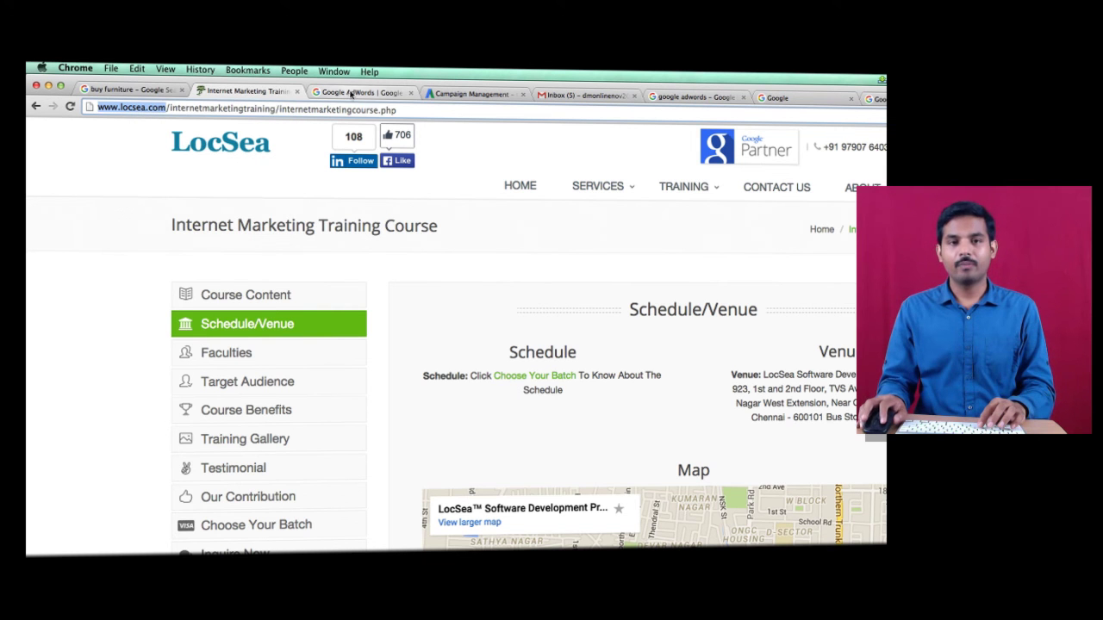
pyautogui.click(474, 94)
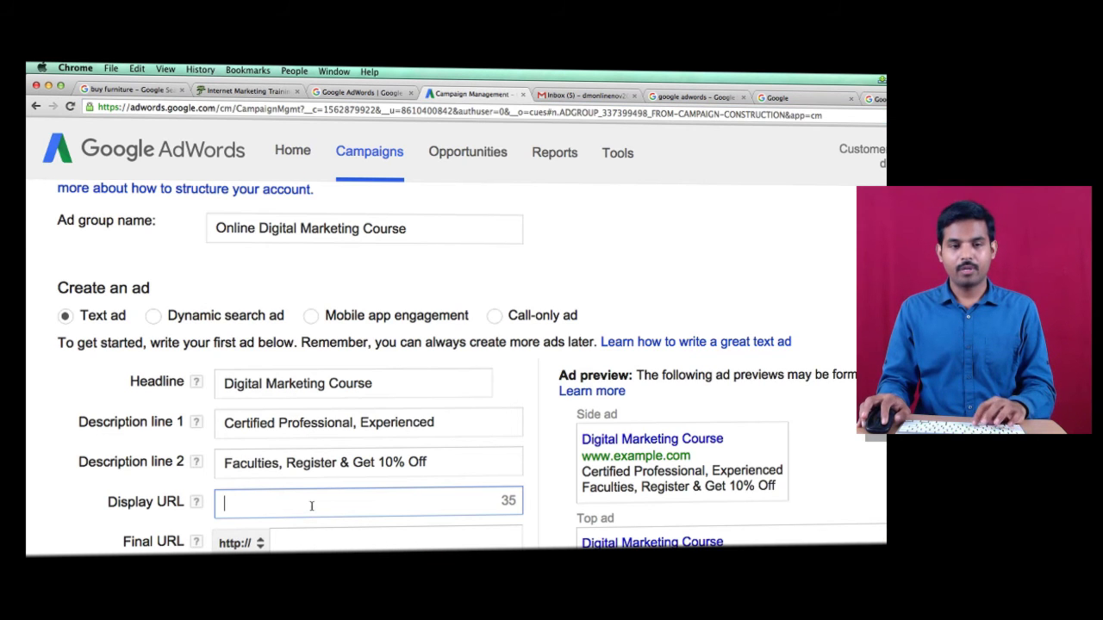
pyautogui.press('super+v')
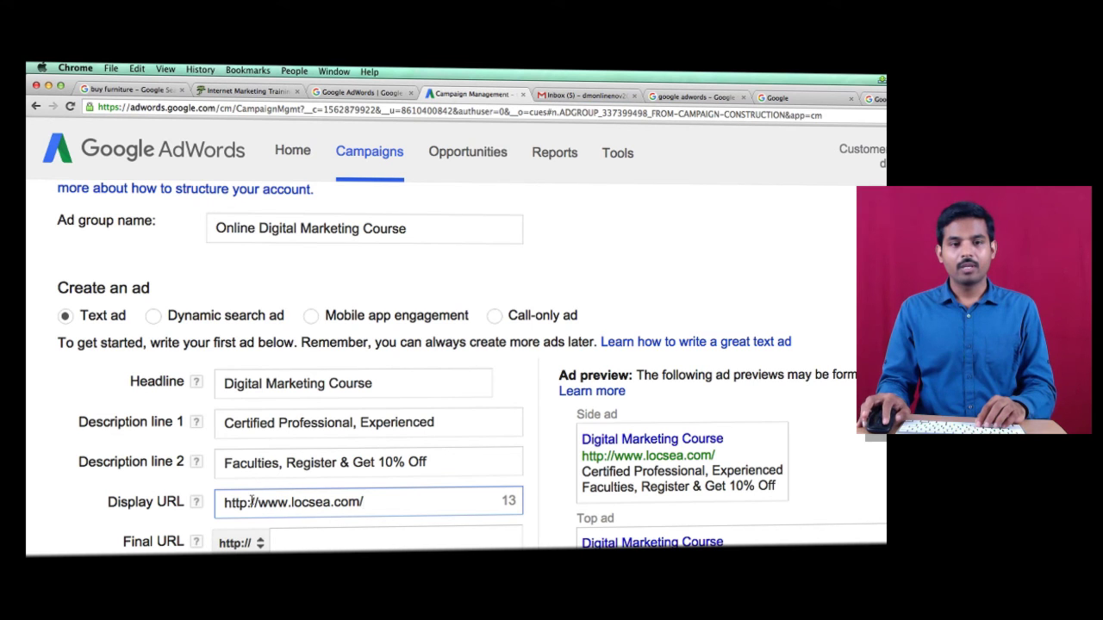
pyautogui.moveTo(260, 503); pyautogui.dragTo(185, 502)
pyautogui.press('BackSpace')
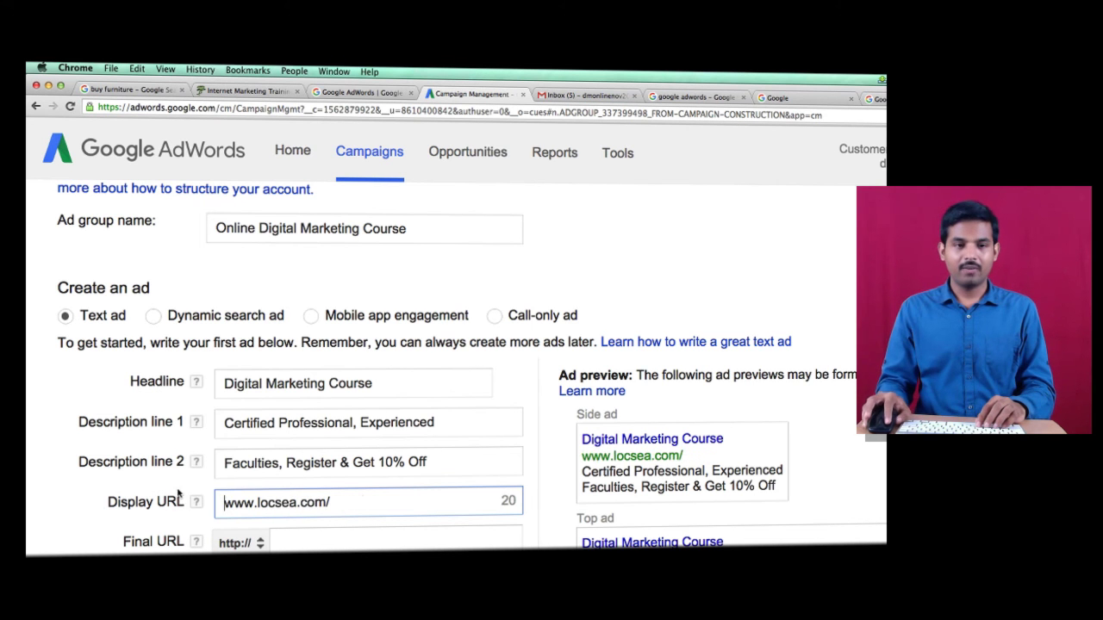
pyautogui.moveTo(255, 501); pyautogui.dragTo(204, 500)
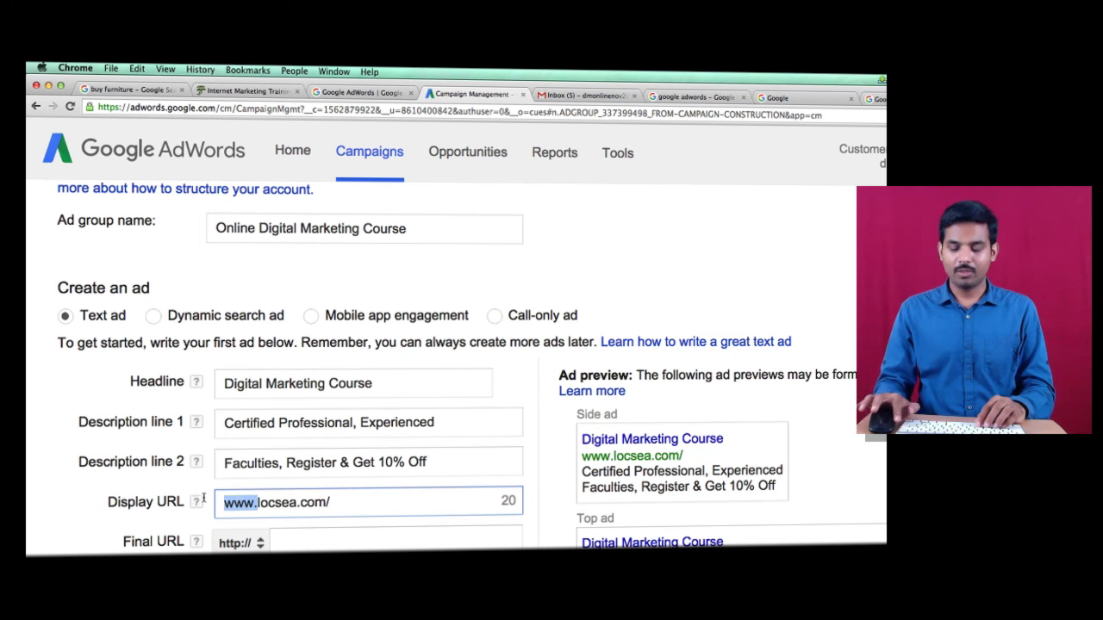
pyautogui.press('BackSpace')
pyautogui.click(227, 502)
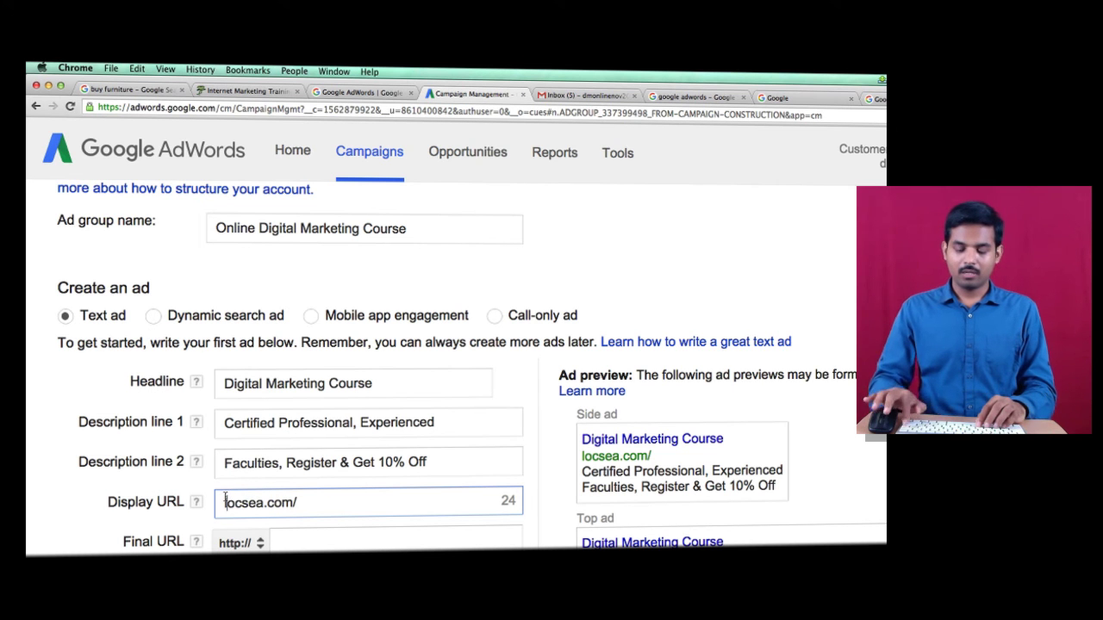
pyautogui.press('BackSpace')
pyautogui.write('L')
pyautogui.press('Right')
pyautogui.press('Right')
pyautogui.press('Right')
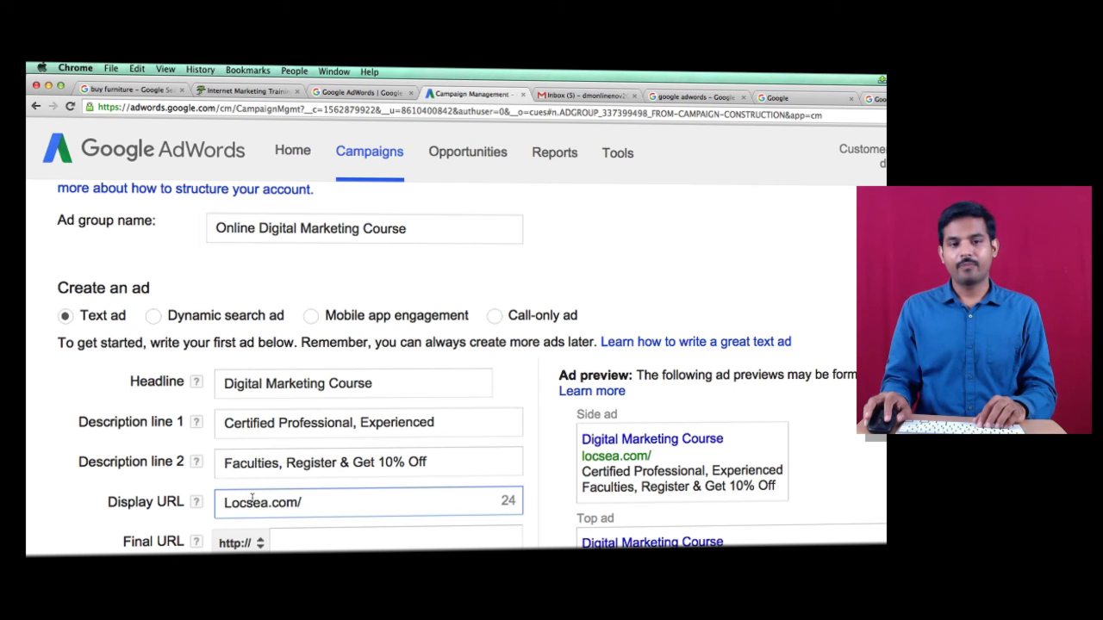
pyautogui.press('BackSpace')
pyautogui.write('S')
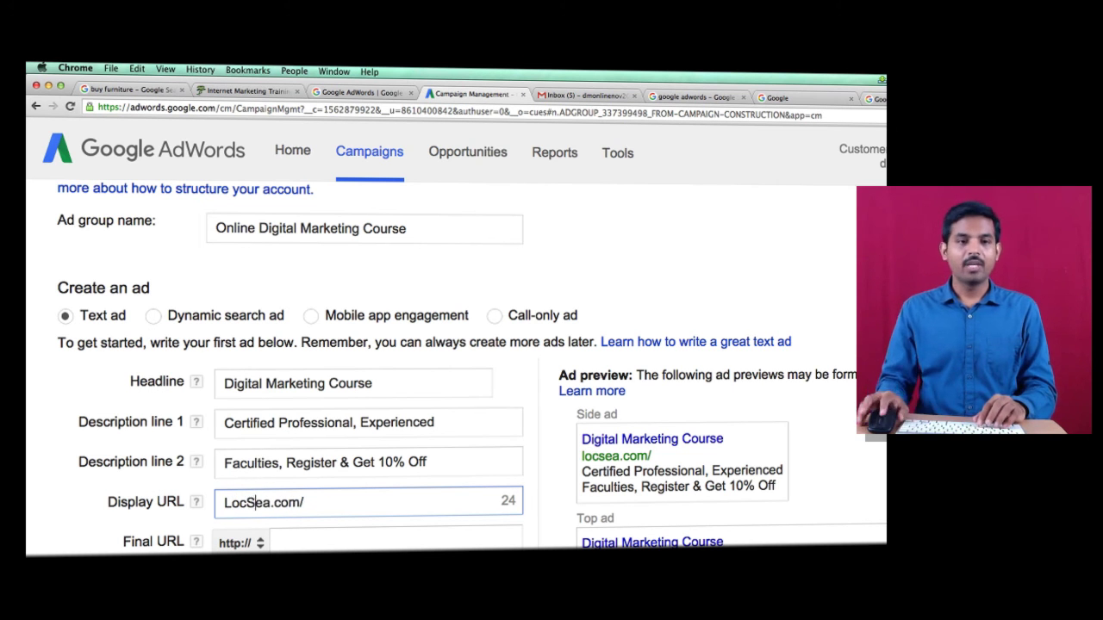
# Step: Review the ad's headline and display URL, and compare the display URL with the full address of the LocSea course page
pyautogui.click(232, 381)
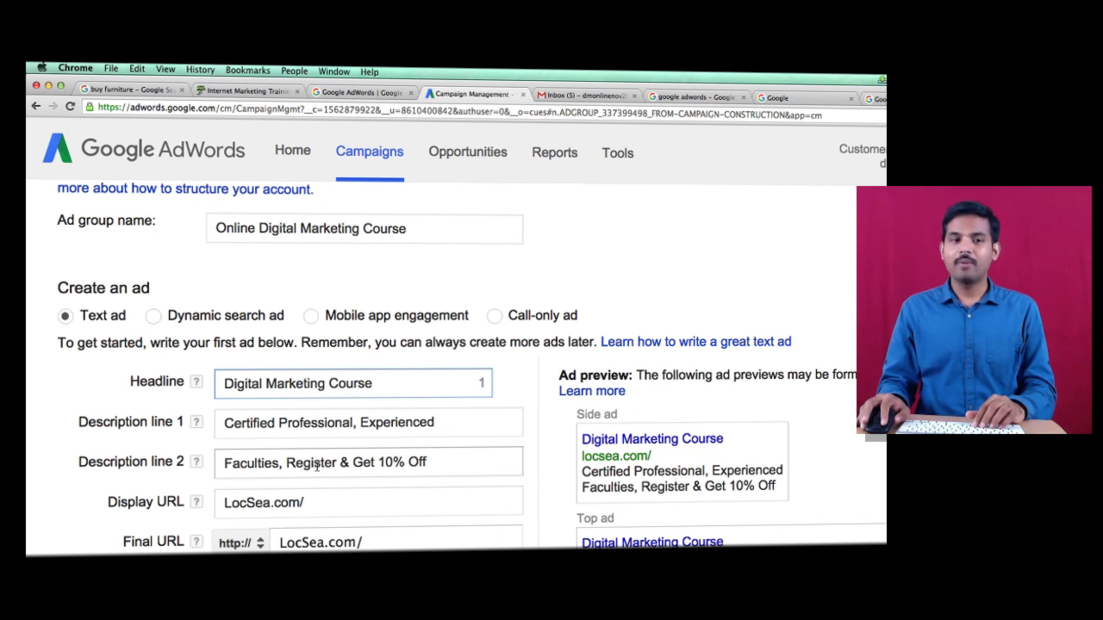
pyautogui.click(286, 497)
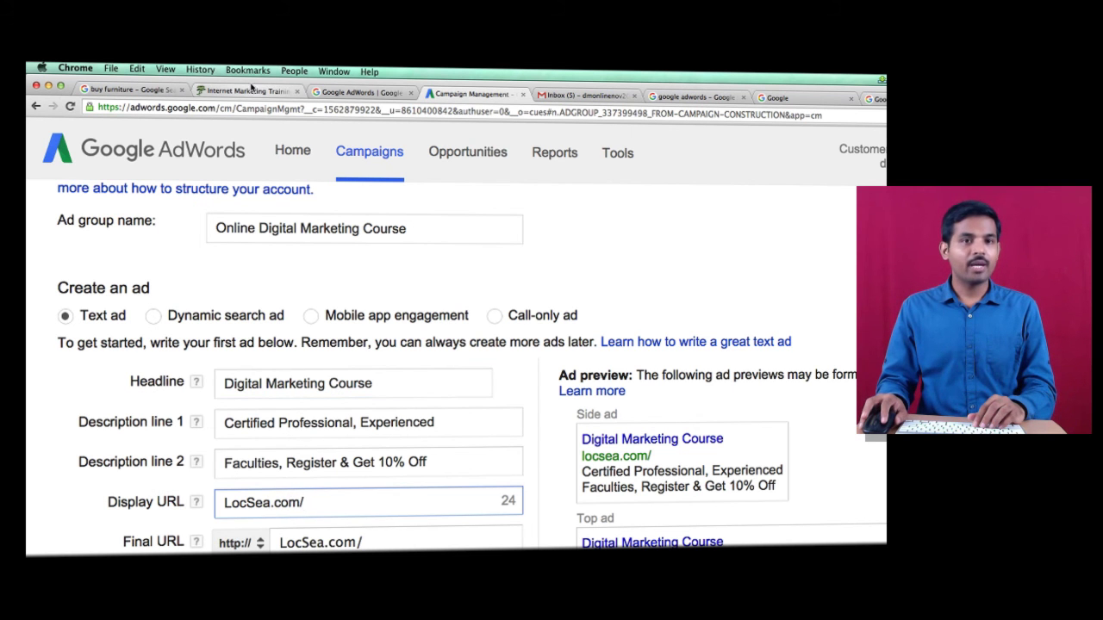
pyautogui.click(251, 90)
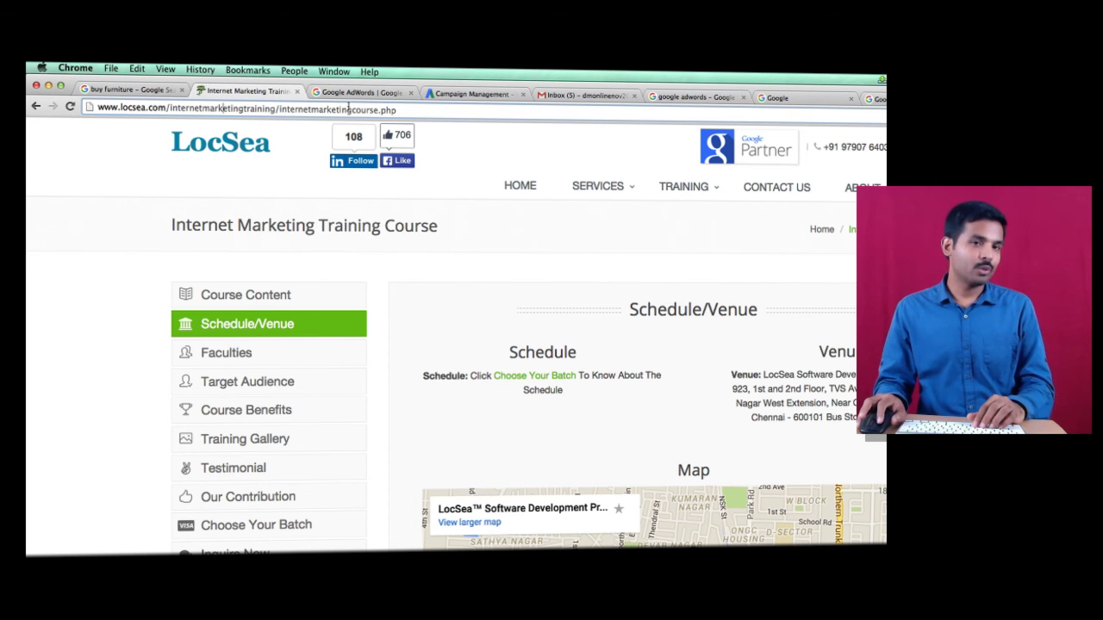
pyautogui.click(461, 94)
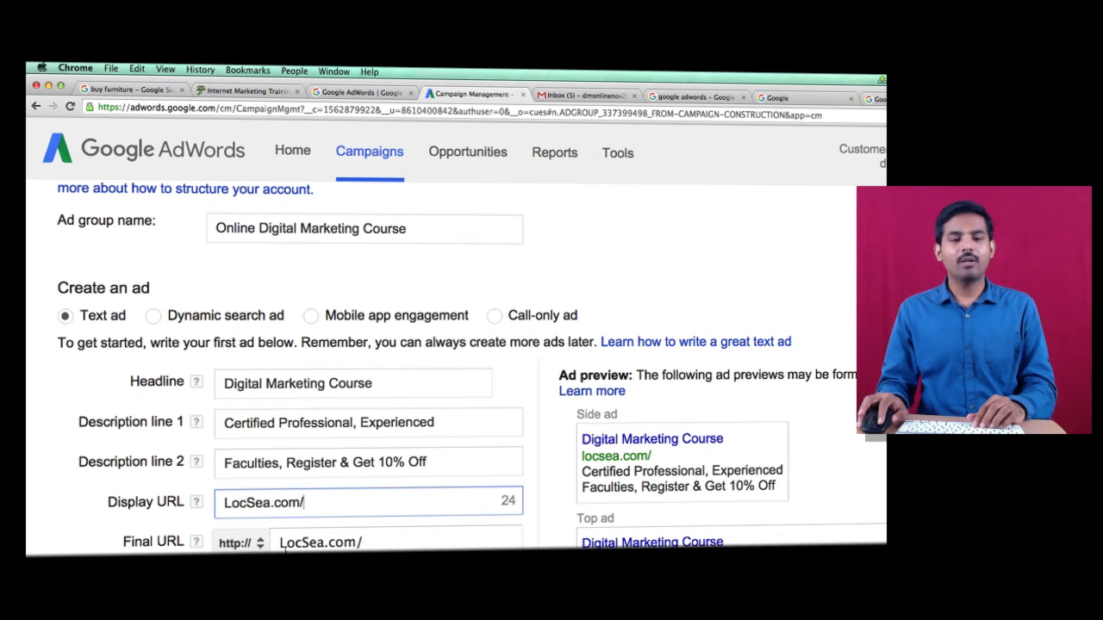
pyautogui.moveTo(224, 502); pyautogui.dragTo(296, 501)
# Step: Append "InteractiveTraining" to the display URL so it reads "LocSea.com/InteractiveTraining"
pyautogui.click(315, 498)
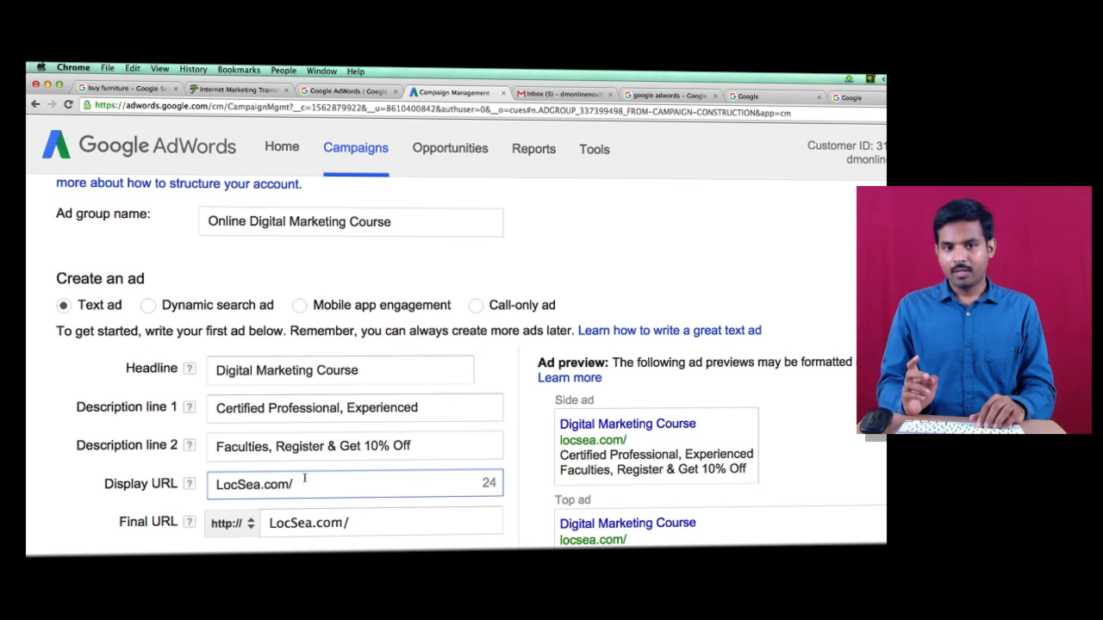
pyautogui.write('Live')
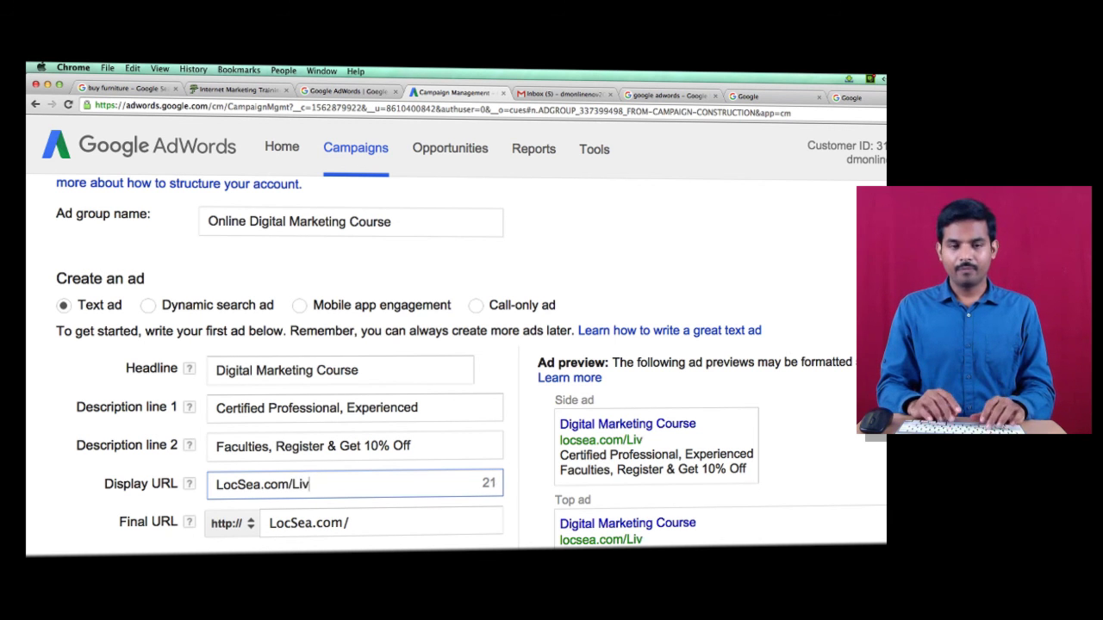
pyautogui.press('BackSpace')
pyautogui.press('BackSpace')
pyautogui.press('BackSpace')
pyautogui.press('BackSpace')
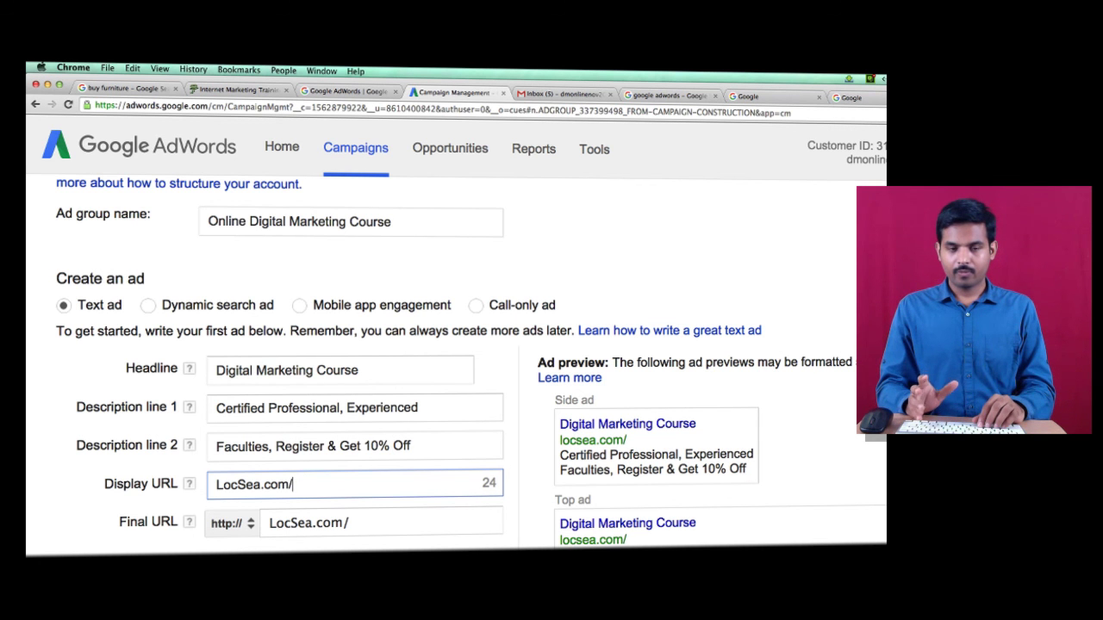
pyautogui.write('I')
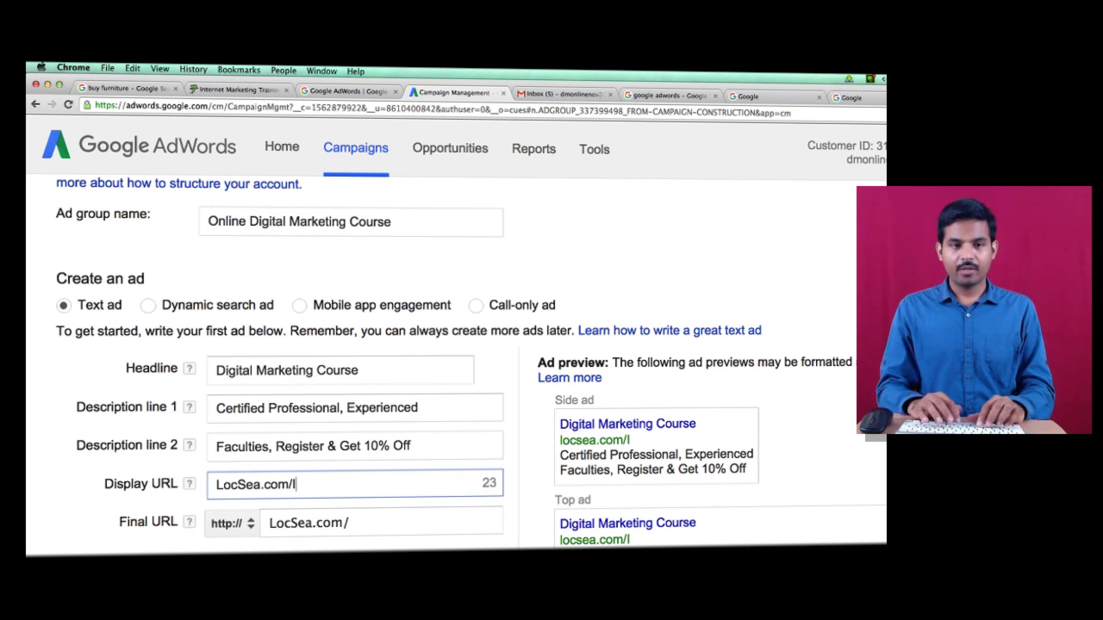
pyautogui.write('nteractiveTraining')
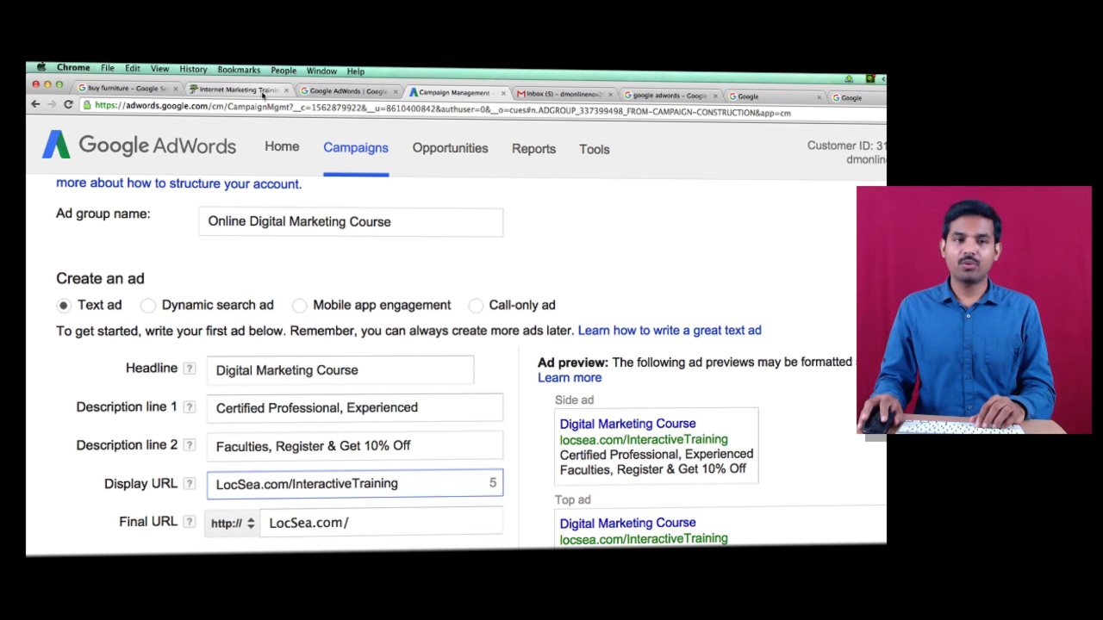
# Step: Copy the full address of the LocSea Internet Marketing Training Course page and paste it over the ad's existing final URL
pyautogui.click(254, 90)
pyautogui.rightClick(279, 101)
pyautogui.click(293, 124)
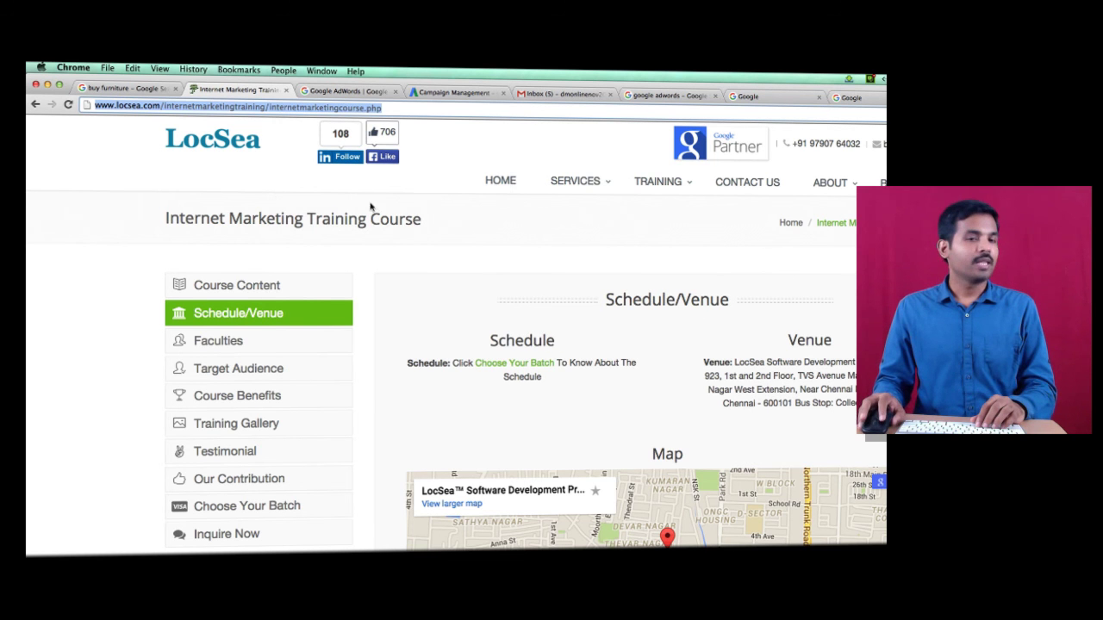
pyautogui.click(446, 92)
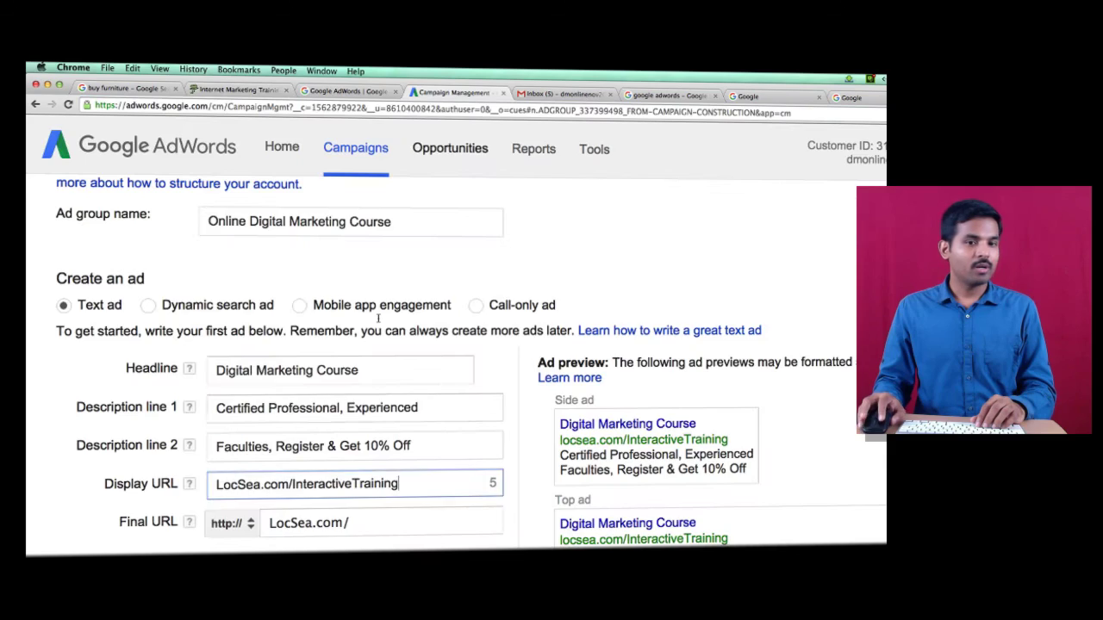
pyautogui.moveTo(353, 523); pyautogui.dragTo(262, 509)
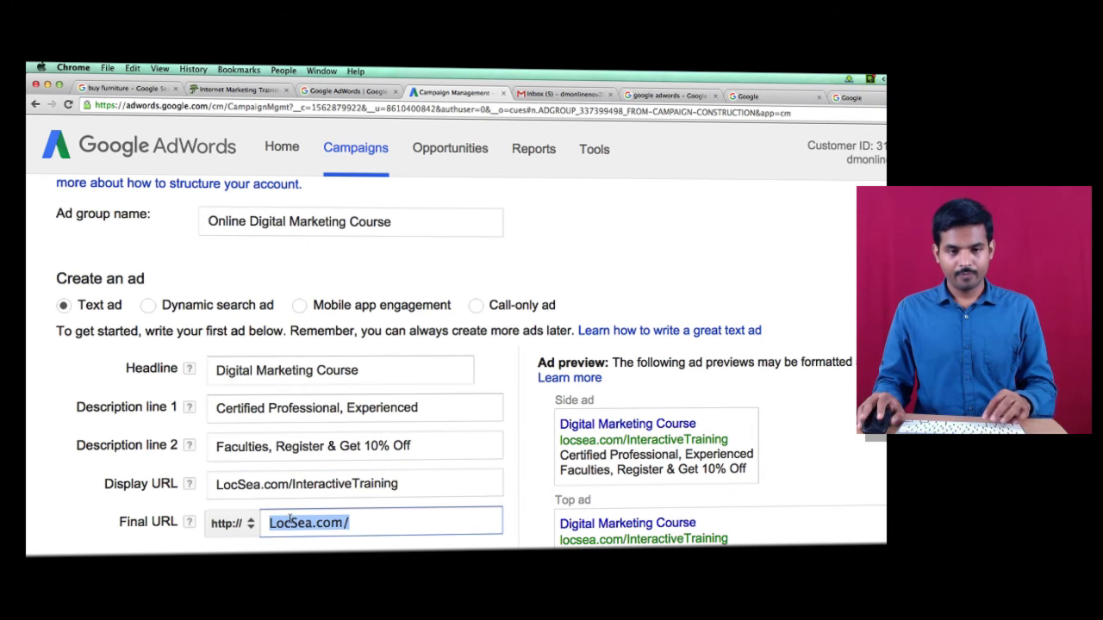
pyautogui.rightClick(291, 523)
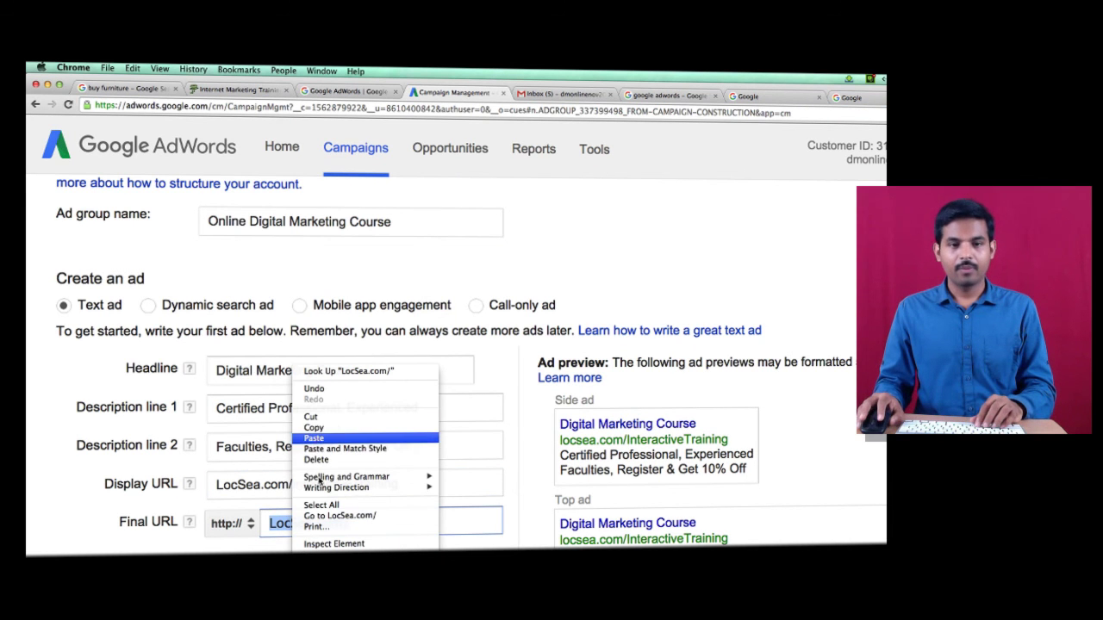
pyautogui.click(316, 438)
pyautogui.tripleClick(358, 516)
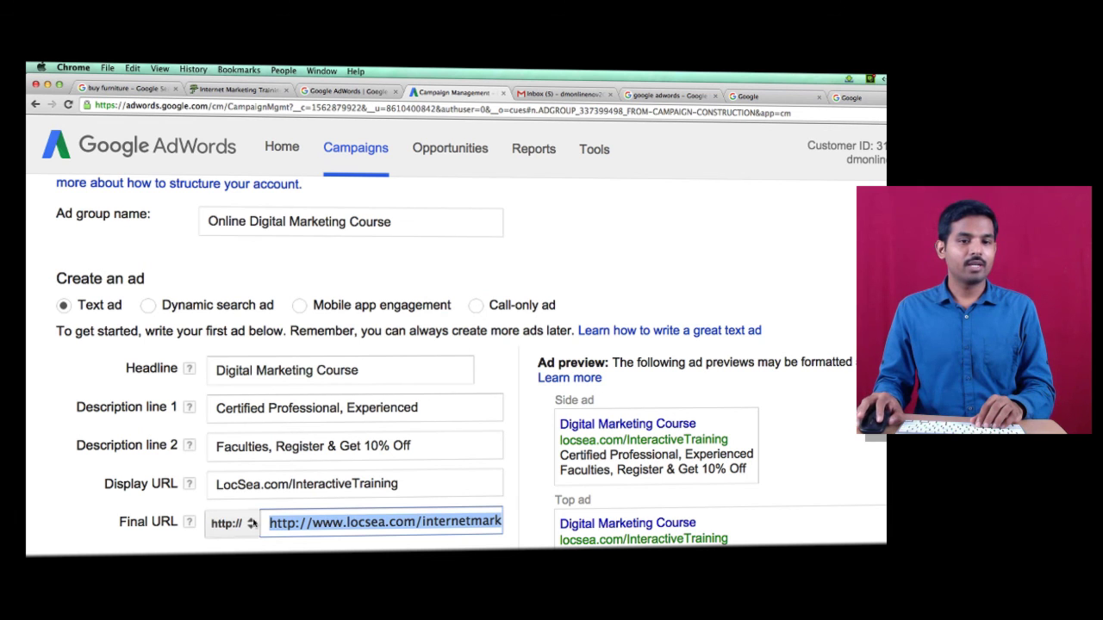
pyautogui.click(246, 523)
pyautogui.click(306, 522)
pyautogui.moveTo(305, 521); pyautogui.dragTo(269, 523)
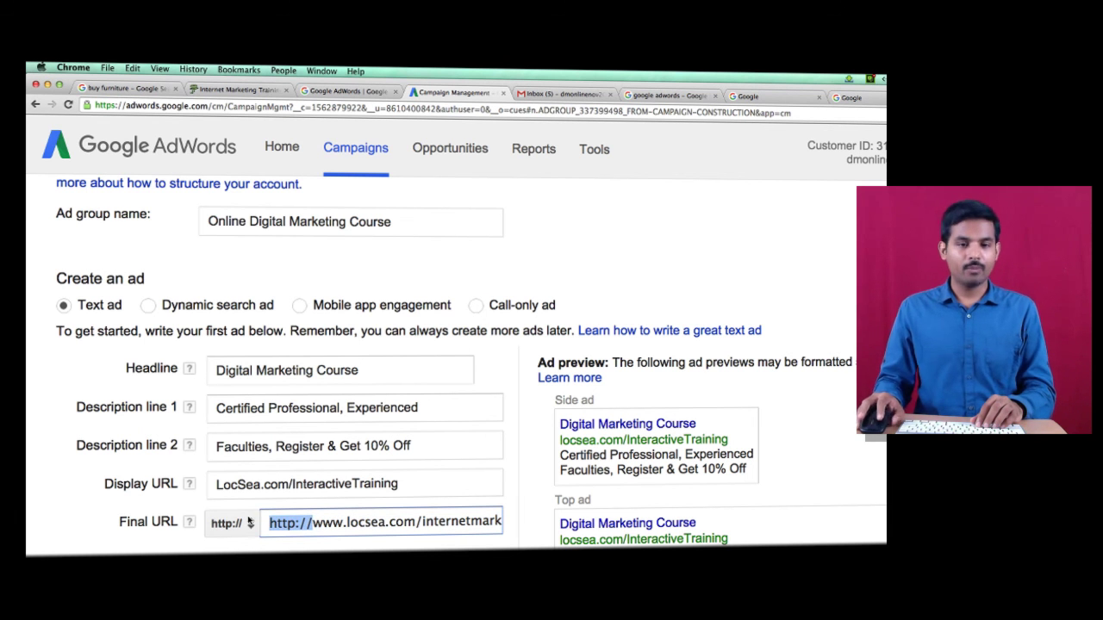
pyautogui.press('BackSpace')
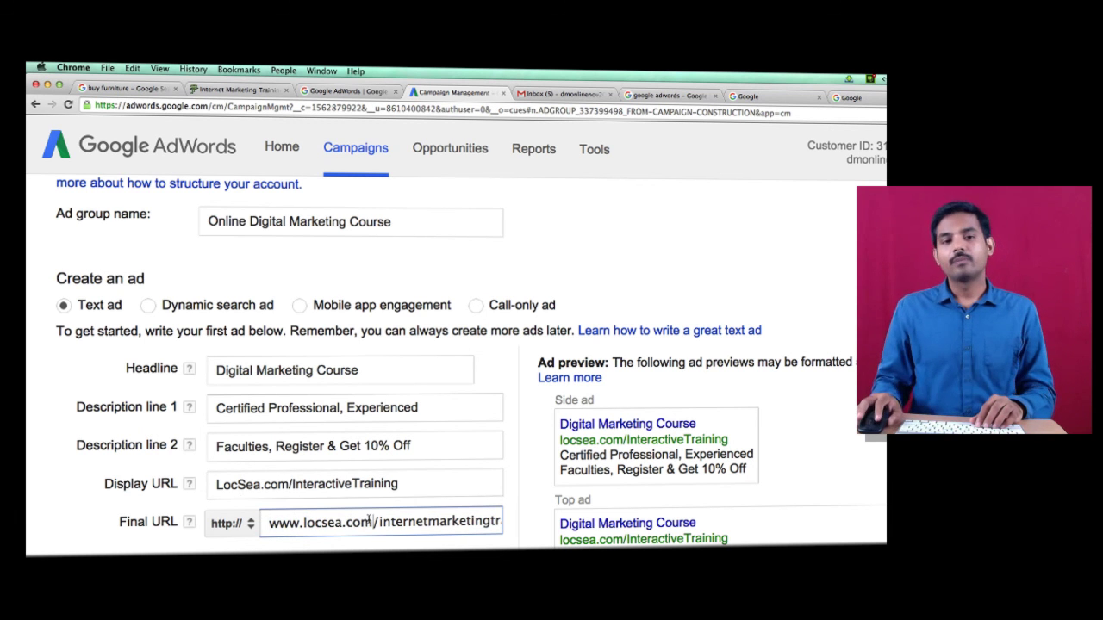
pyautogui.click(246, 523)
pyautogui.click(234, 524)
pyautogui.click(234, 523)
pyautogui.click(295, 521)
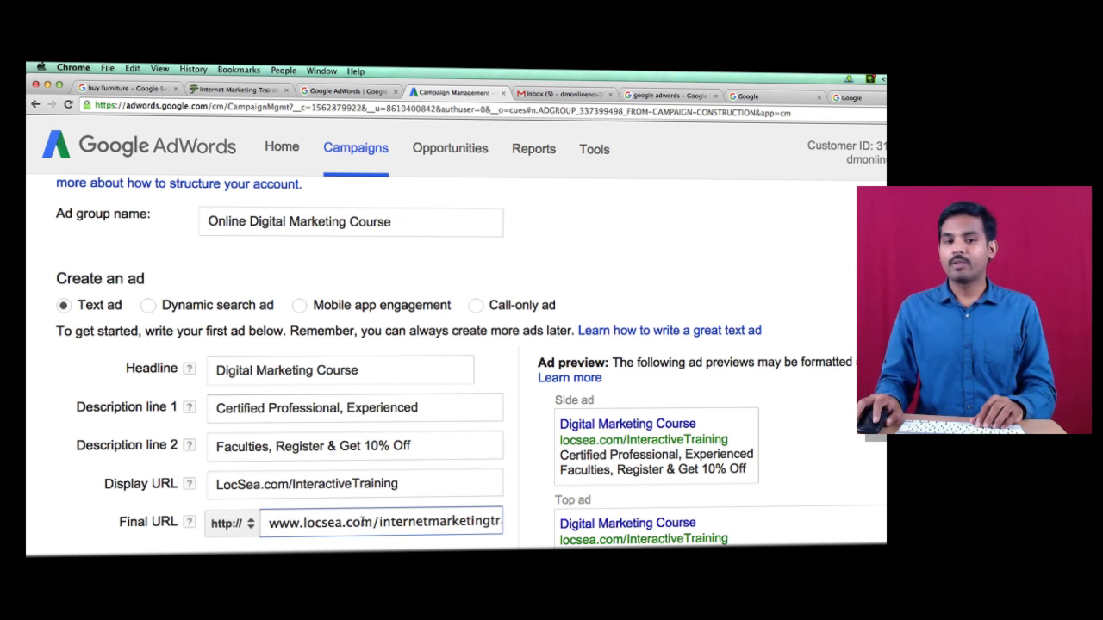
pyautogui.moveTo(373, 521); pyautogui.dragTo(273, 515)
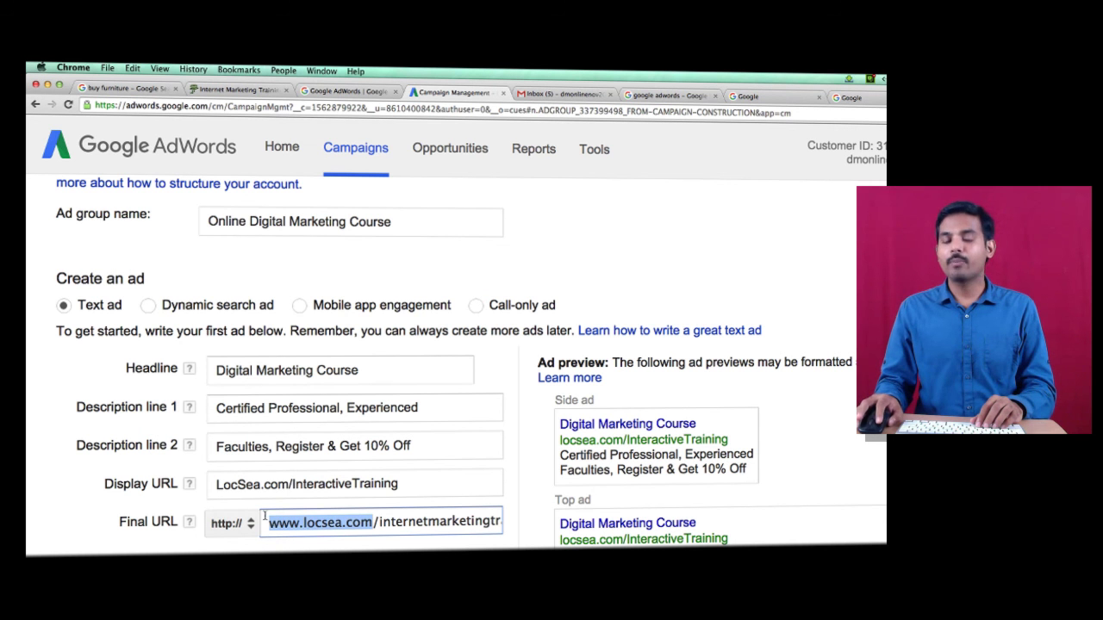
# Step: Browse from the LocSea home page through its Internet Marketing / Digital Marketing Training link to the course's Schedule/Venue section
pyautogui.click(238, 90)
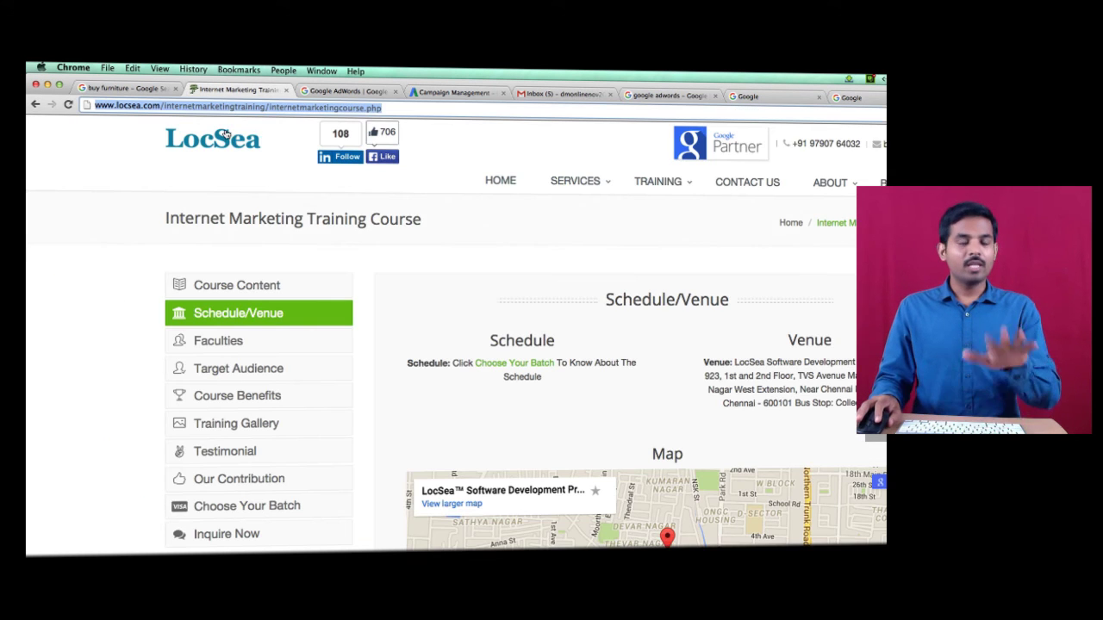
pyautogui.click(187, 286)
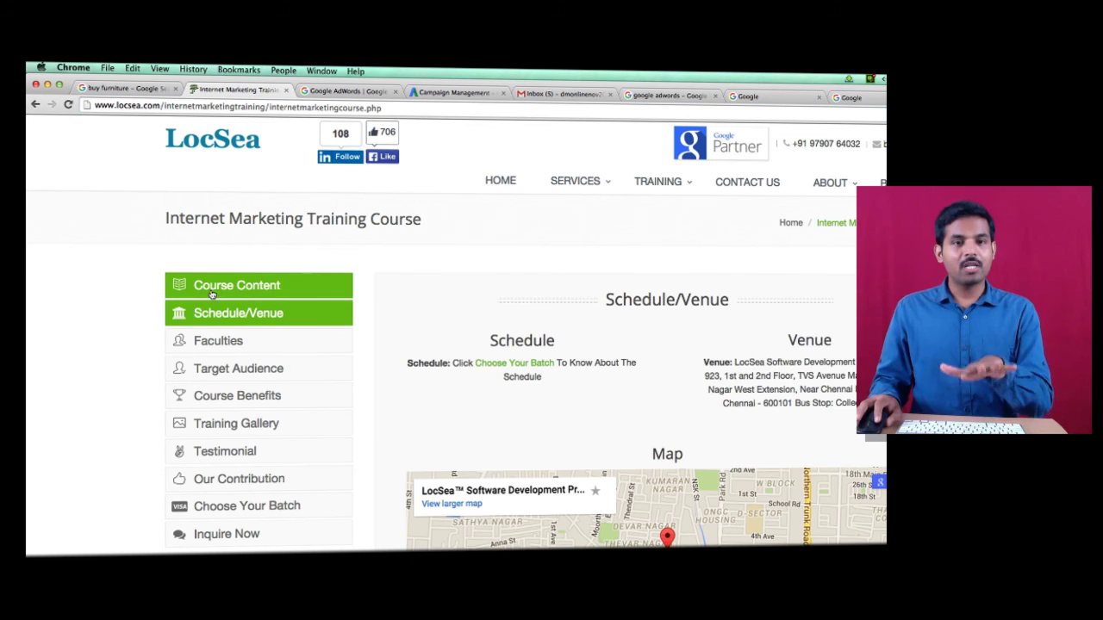
pyautogui.click(195, 140)
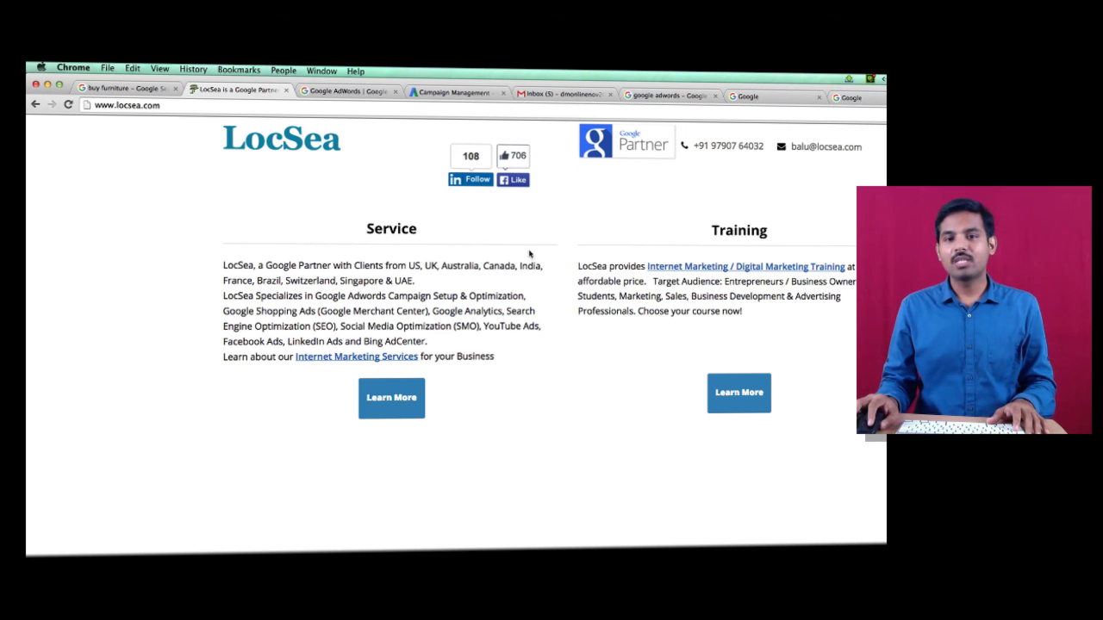
pyautogui.click(782, 265)
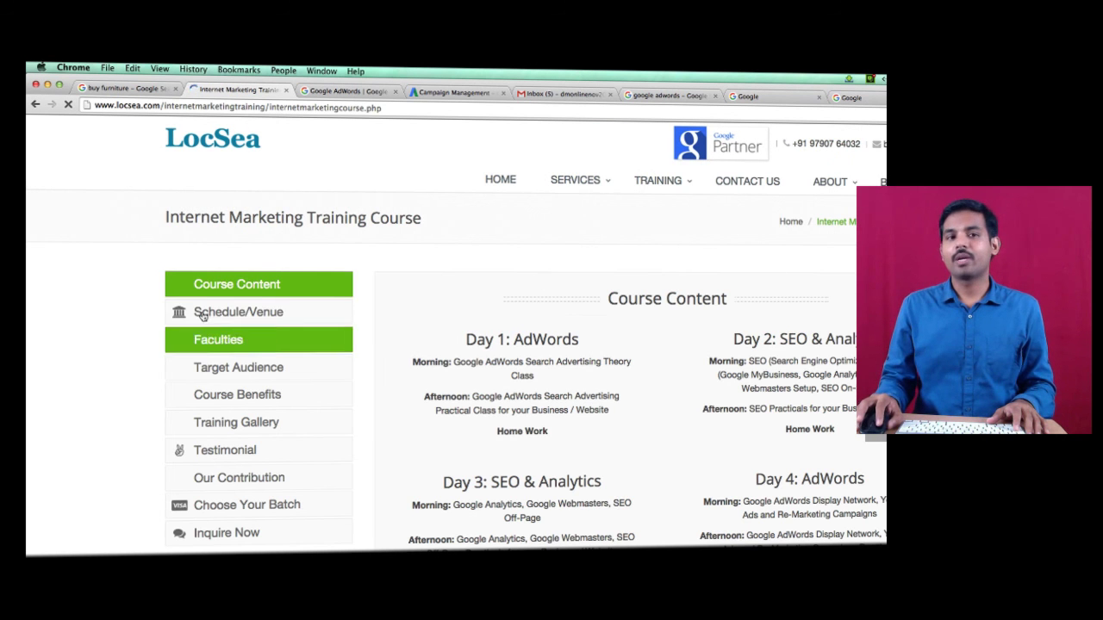
pyautogui.click(201, 315)
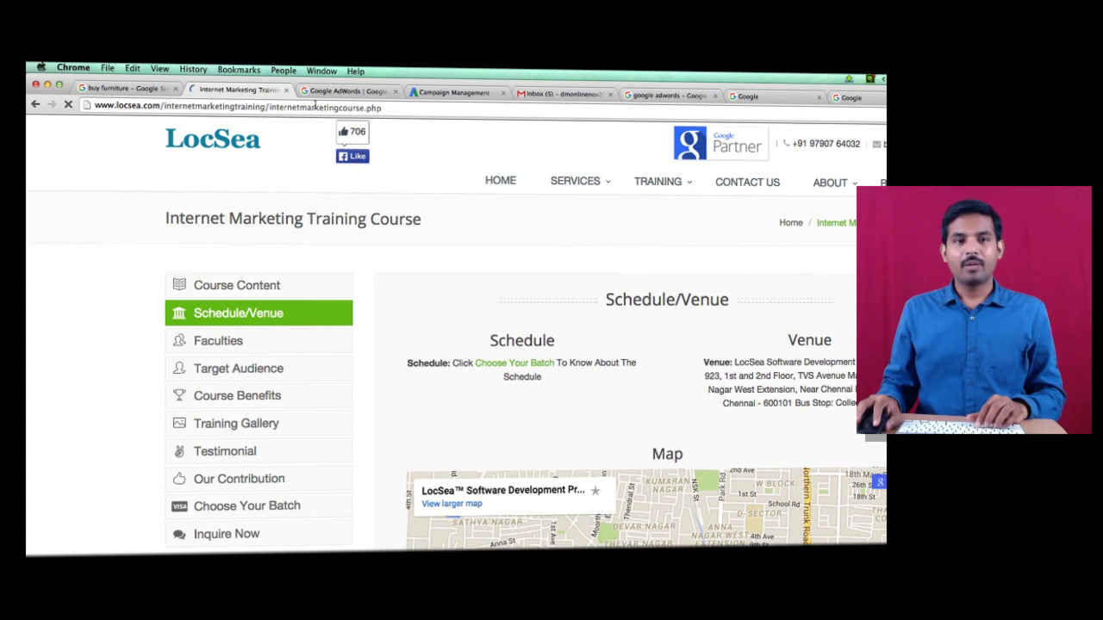
# Step: Return to the AdWords ad form and review the final URL's path and the rest of the ad group setup
pyautogui.click(452, 92)
pyautogui.click(382, 522)
pyautogui.moveTo(381, 522); pyautogui.dragTo(448, 505)
pyautogui.scroll(-2, 450, 505)
pyautogui.scroll(-2, 450, 508)
pyautogui.scroll(5, 211, 341)
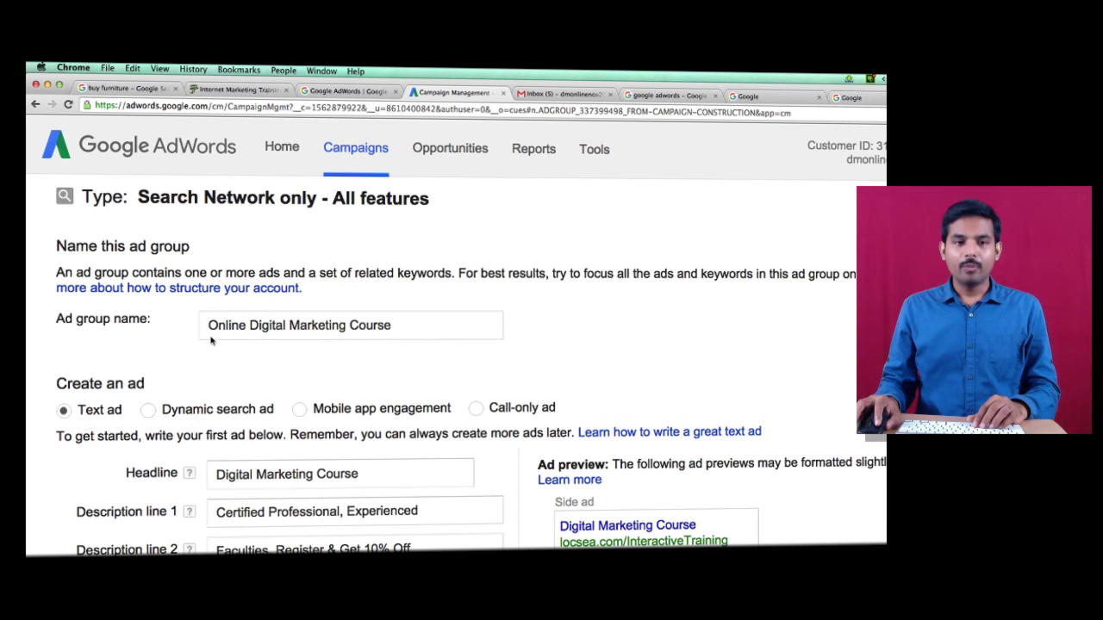